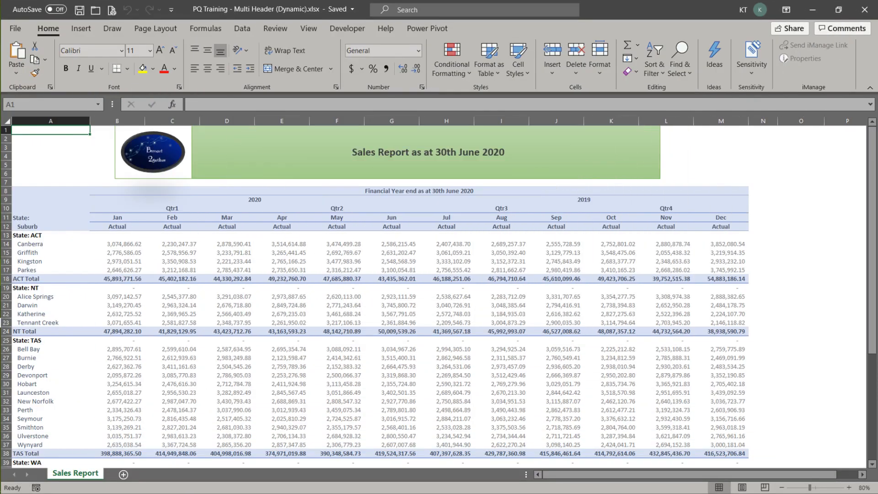
Import the Sales Report sheet from the workbook PQ Training - Multi Header (Dynamic).xlsx and open it for transformation in Power Query Editor
key(alt+a)
click(16, 59)
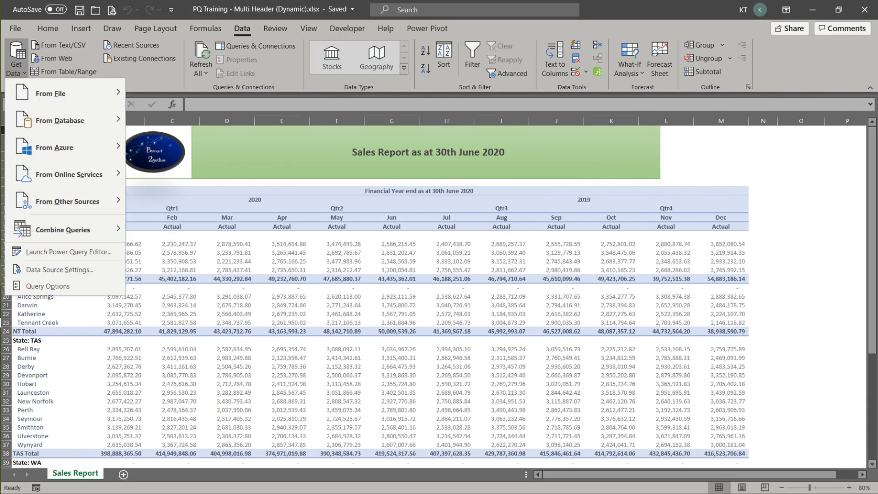
mouse_move(64, 93)
click(182, 94)
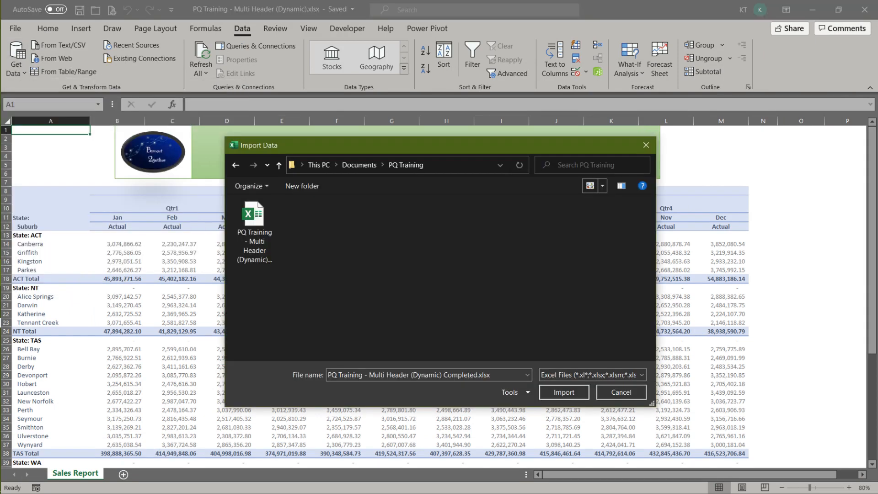
click(255, 232)
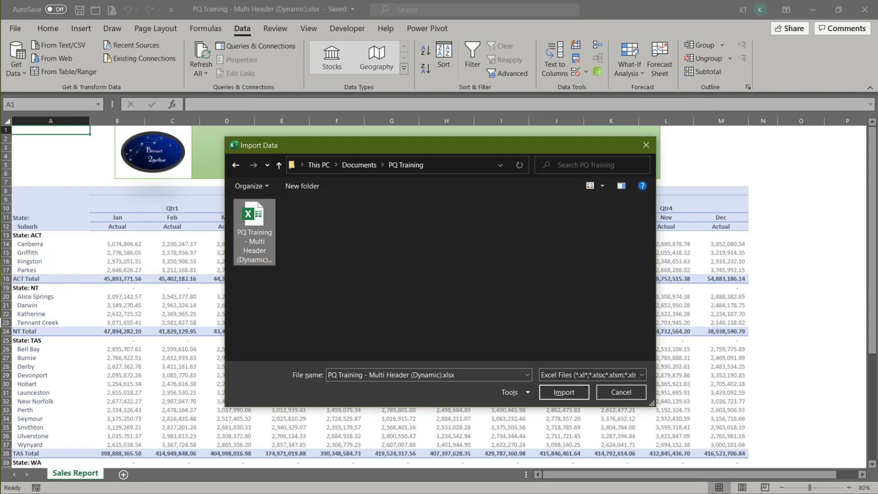
click(564, 392)
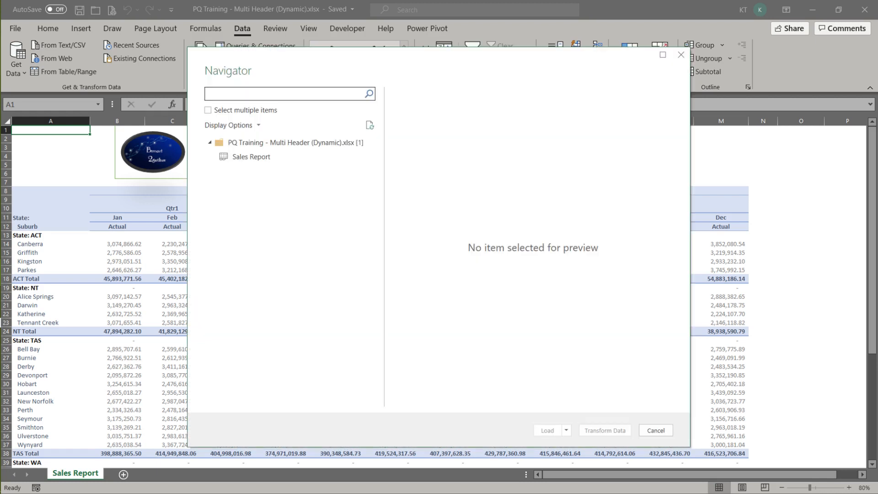
click(251, 157)
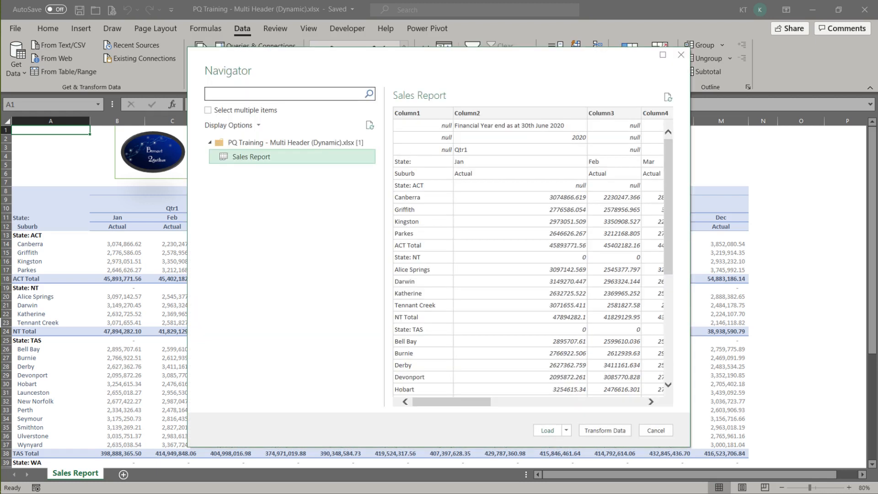
click(605, 431)
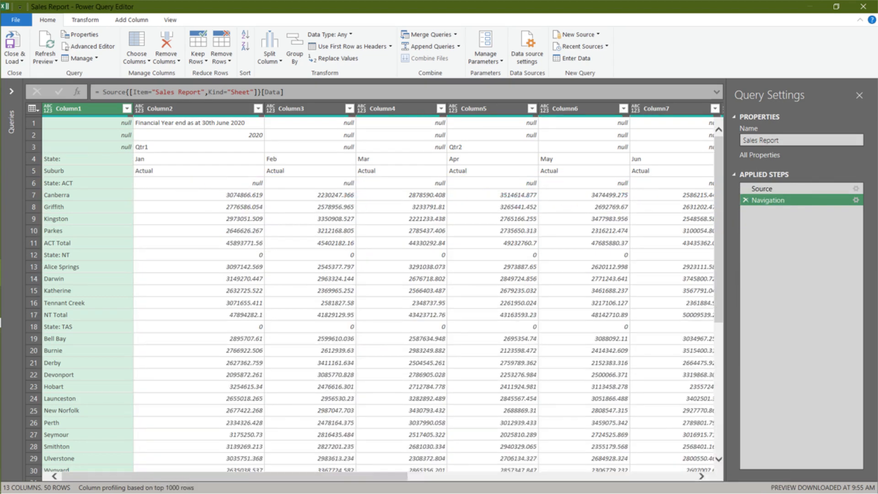
Add a custom column named Create Record with the formula Record.ToList(_), and preview the list in row 5
click(132, 21)
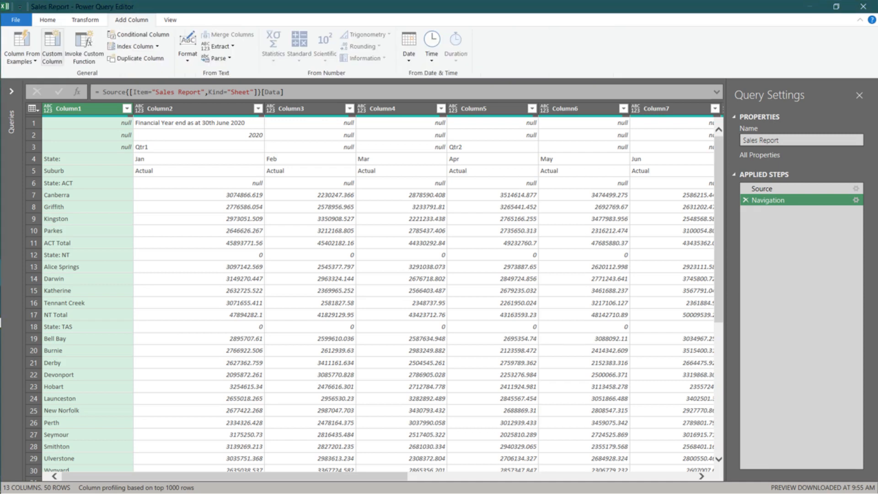
click(52, 48)
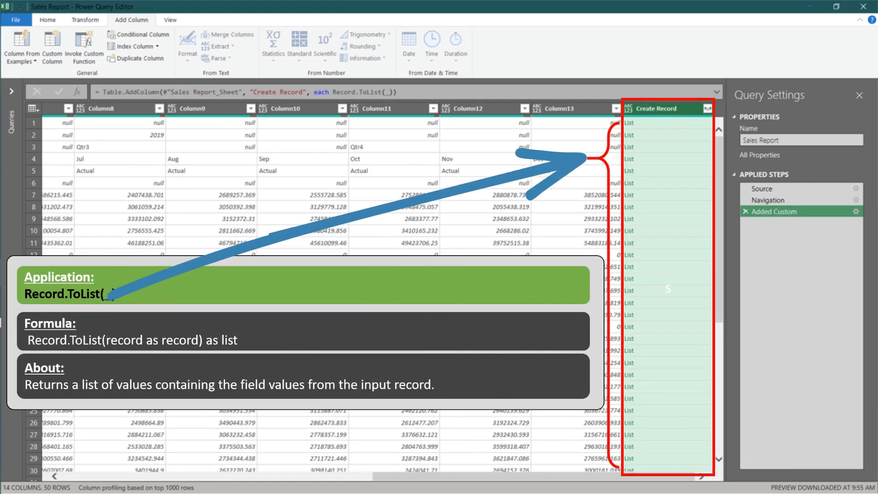
click(668, 171)
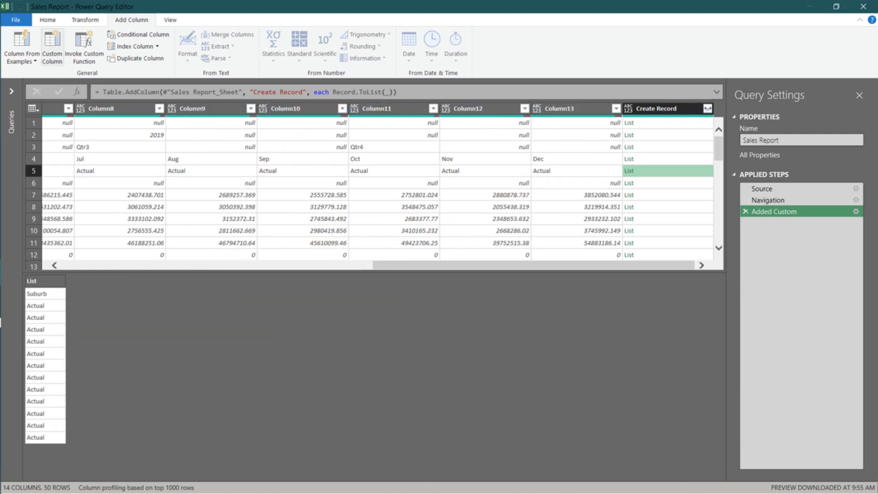
Add a custom column named Header Rows? with List.ContainsAny([Create Record],{"Suburb"}), plus an index column starting from 1
text(Header Rows?)
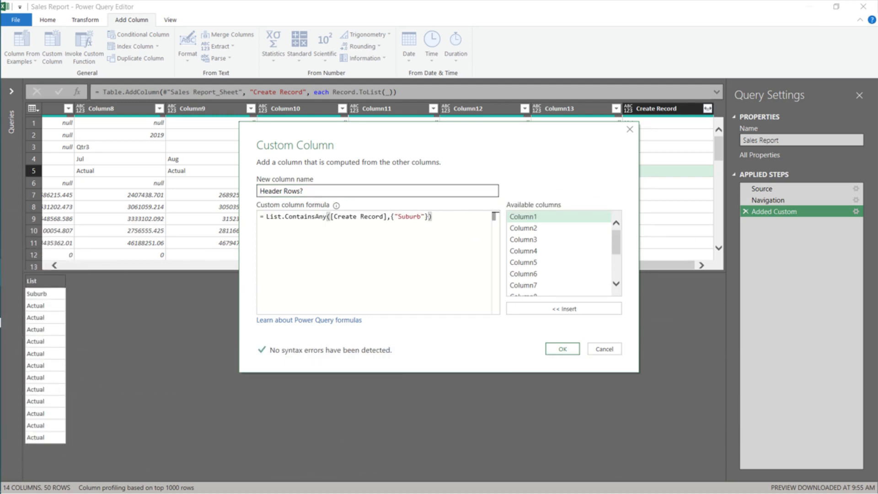
key(Return)
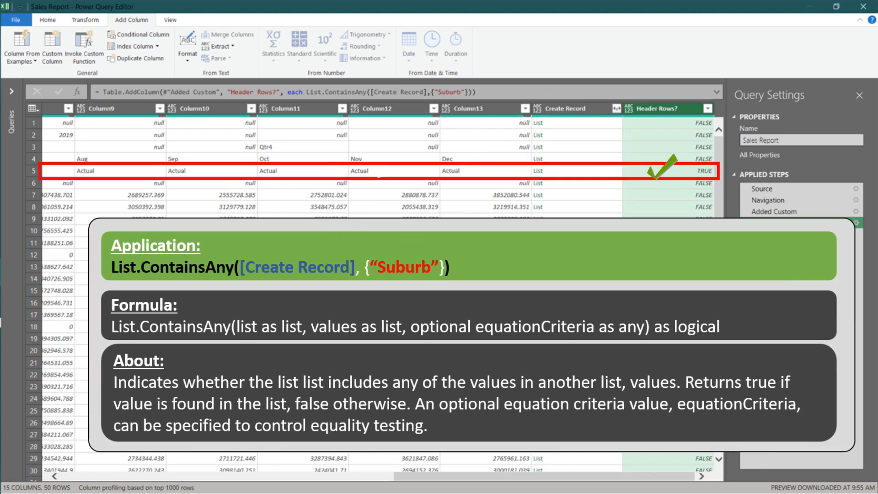
click(158, 46)
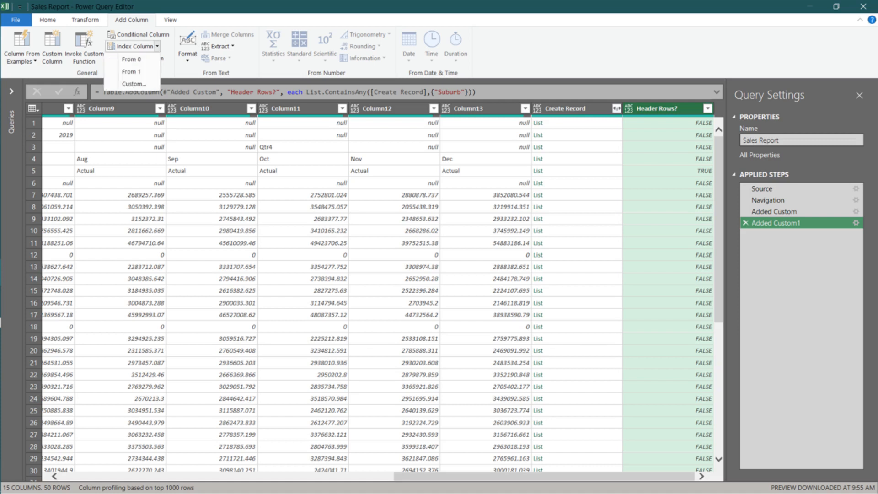
click(131, 71)
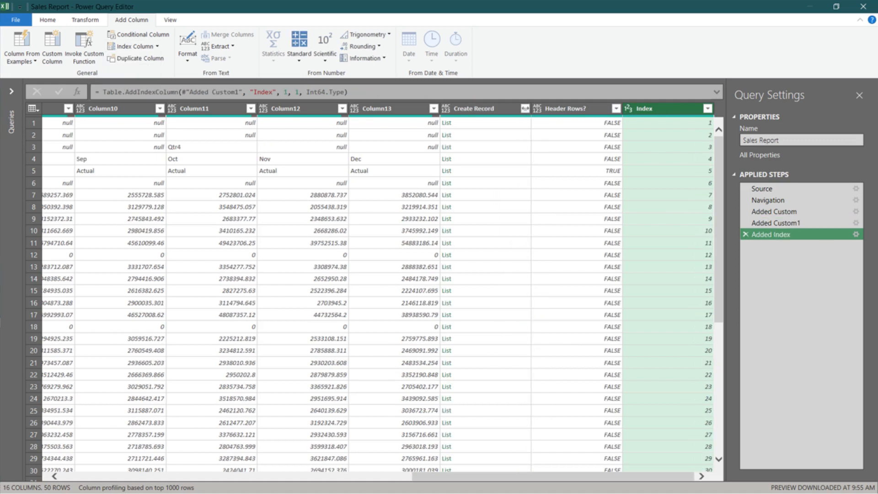
Filter the Header Rows? column to keep only the TRUE rows
click(617, 108)
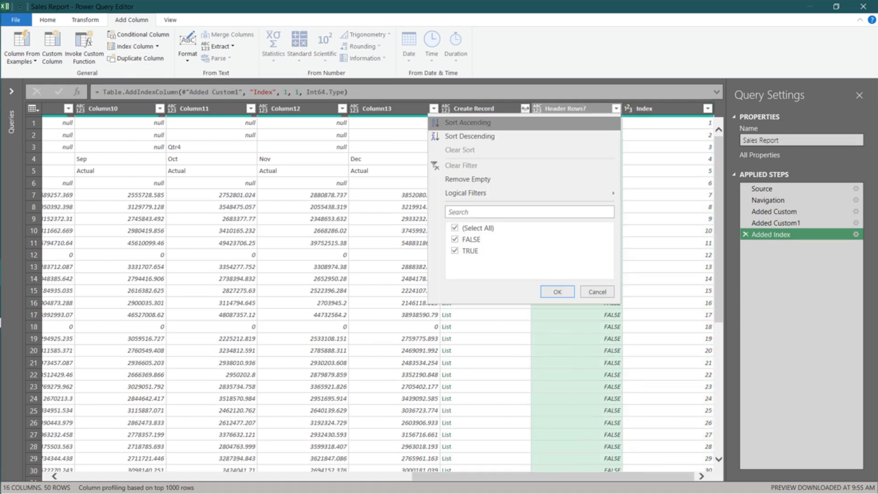
click(454, 239)
click(557, 292)
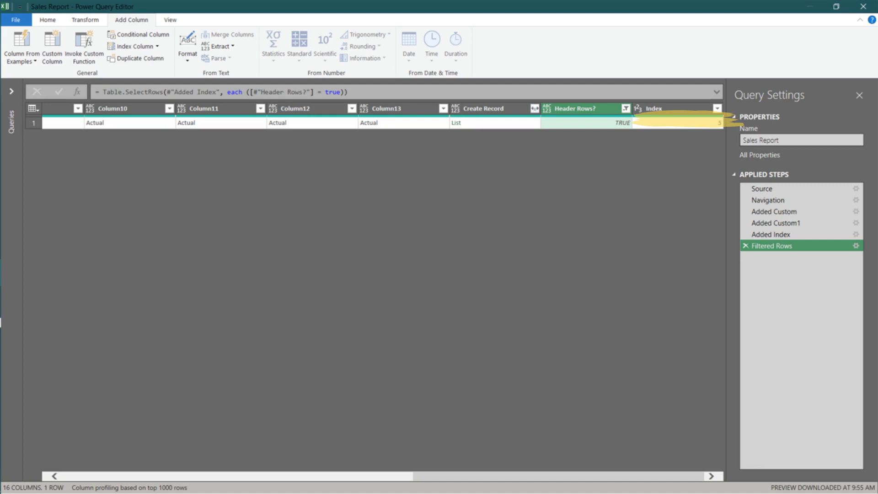
Drill down into the Index value of the remaining row and rename the resulting applied step as HeadersRow
click(686, 123)
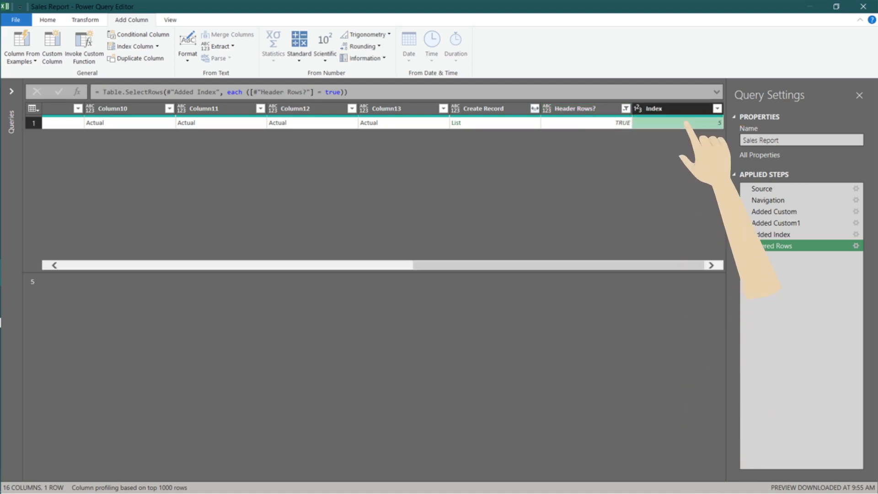
right_click(656, 123)
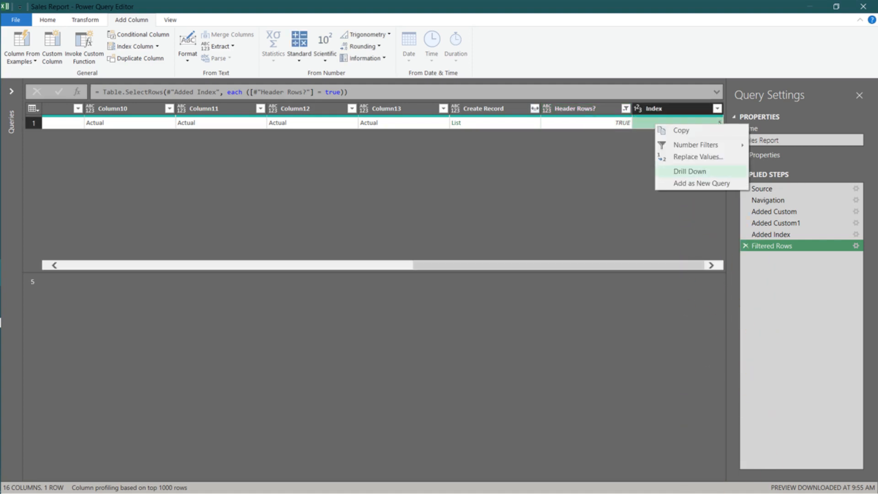
click(690, 171)
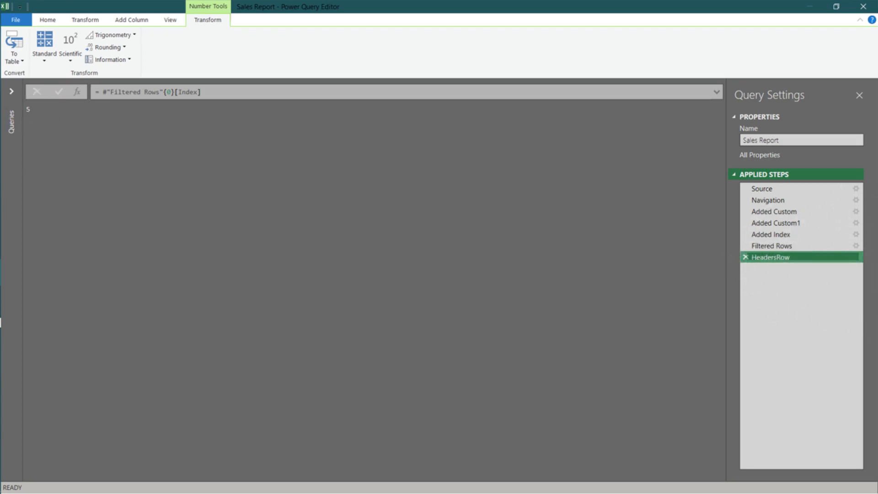
key(Return)
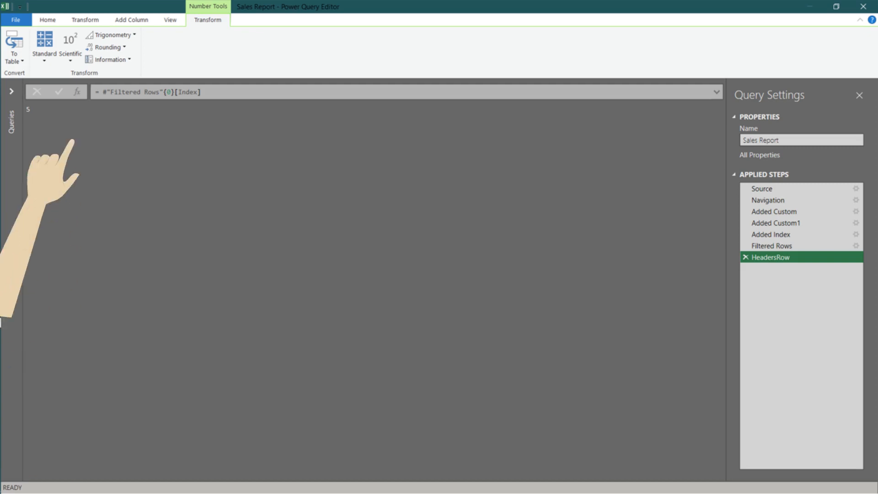
Add a custom step after HeadersRow and set its formula to #"Sales Report_Sheet", copying the reference from the Added Custom step
click(77, 91)
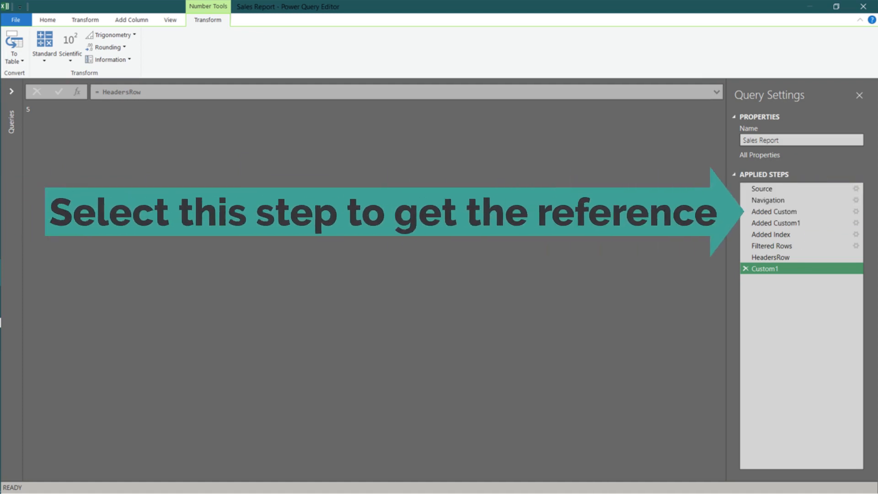
click(774, 212)
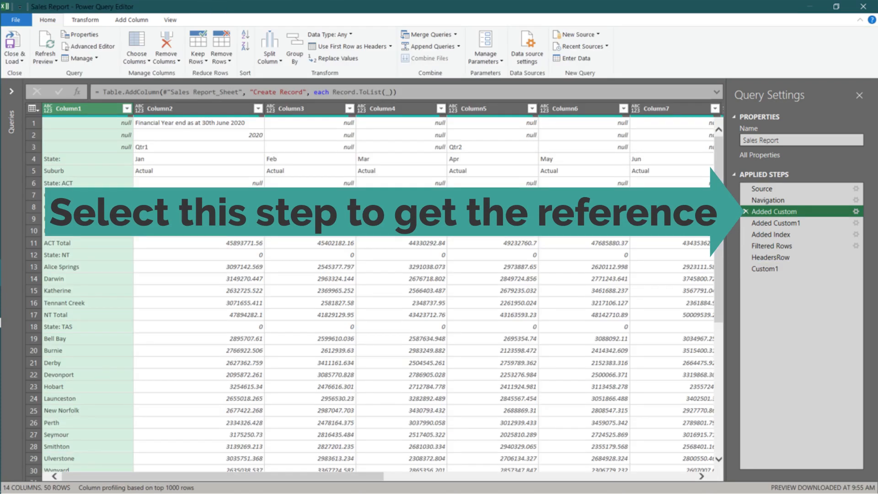
drag(163, 92, 242, 92)
key(ctrl+c)
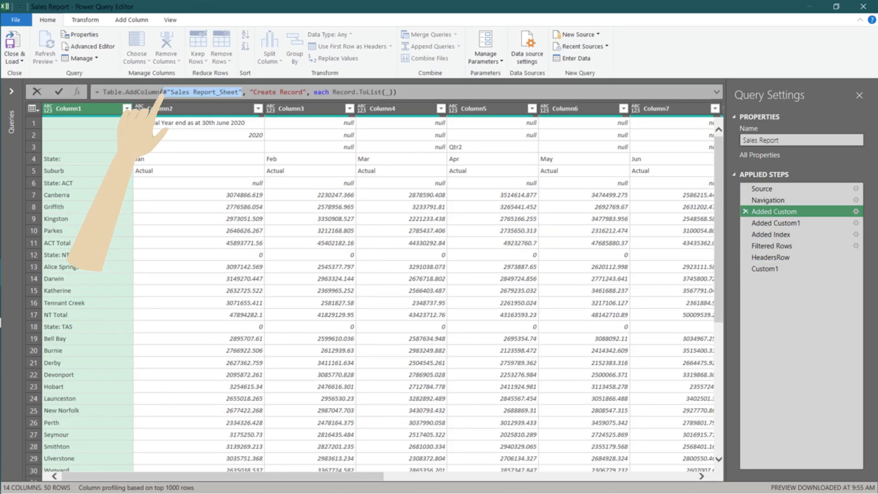
click(765, 269)
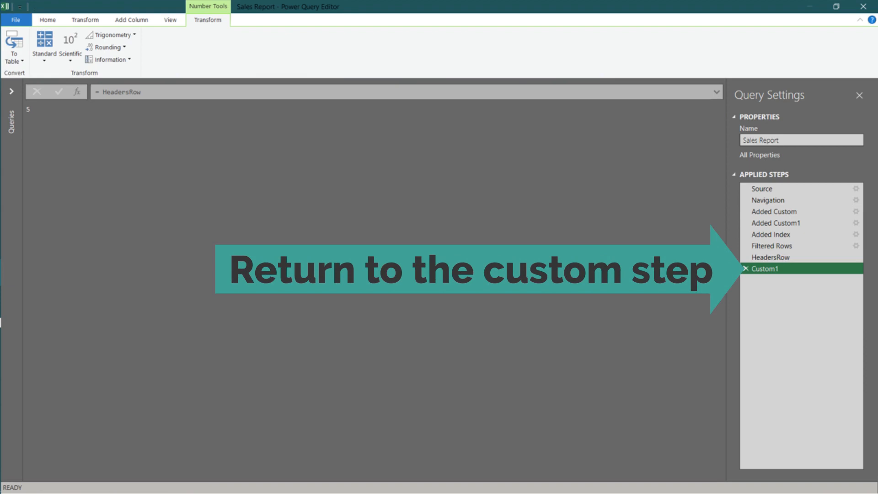
double_click(121, 92)
key(ctrl+v)
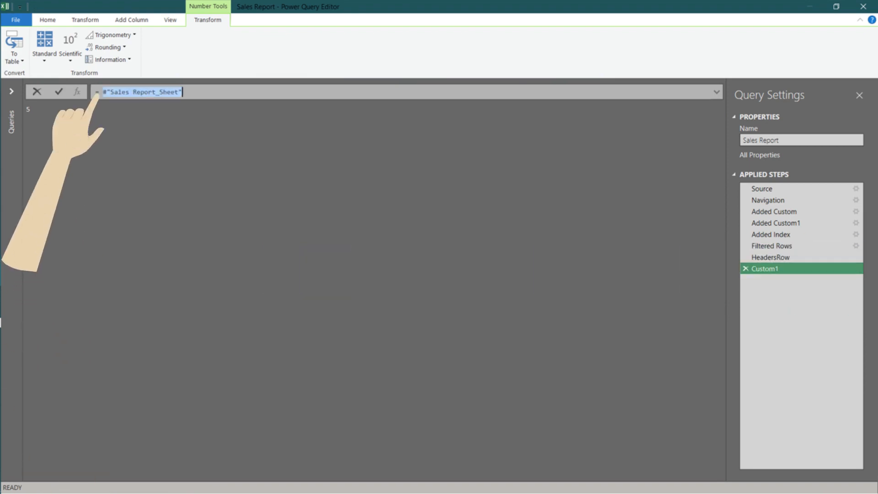
key(Return)
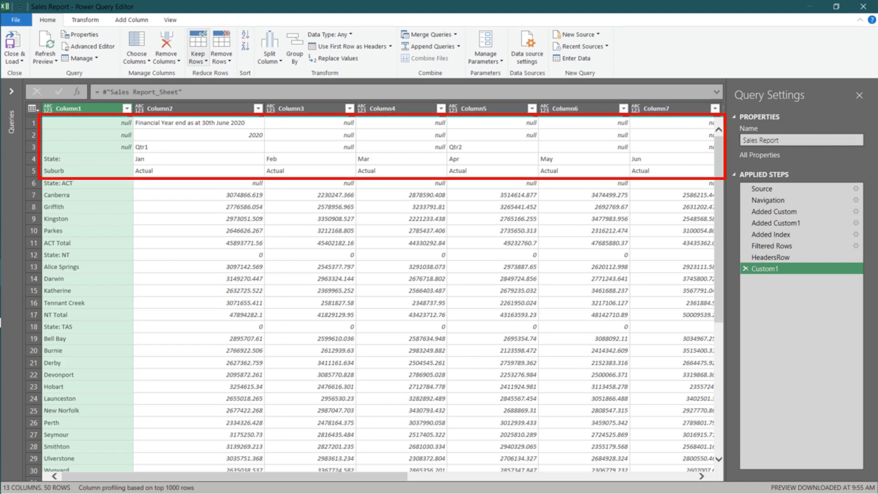
Keep only the top 5 rows of the restored sales table
click(198, 54)
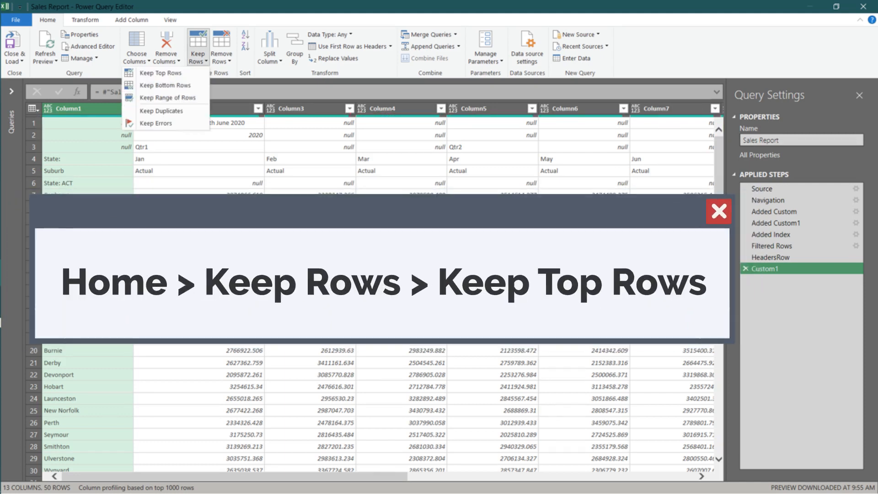
click(160, 72)
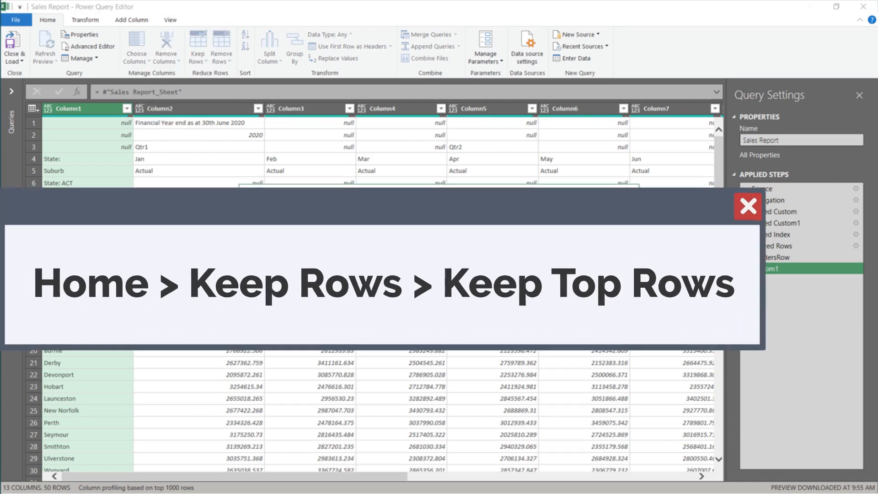
text(5)
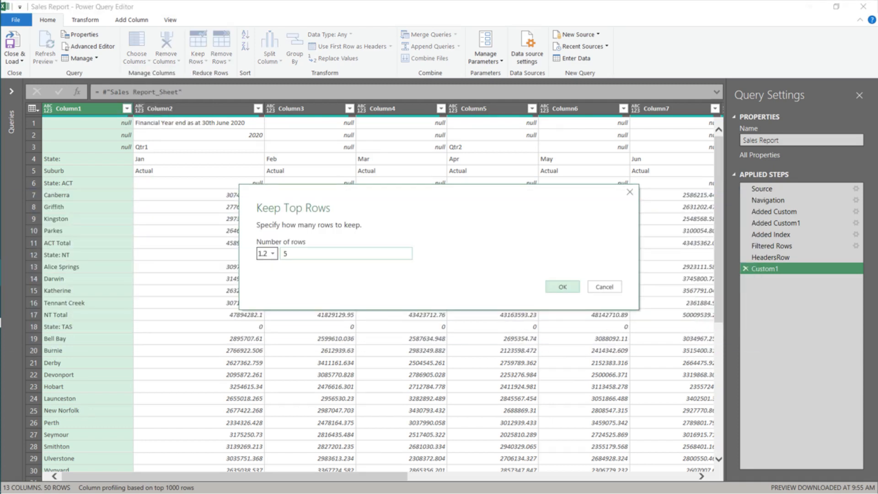
click(563, 287)
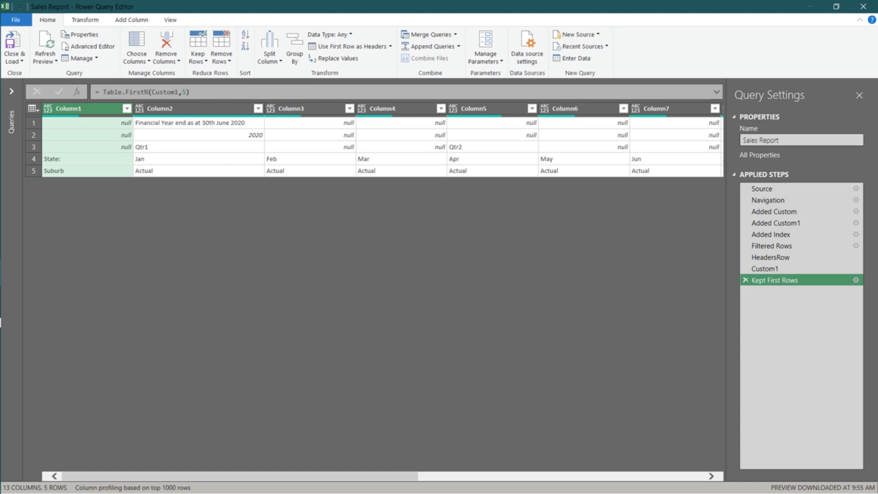
Replace the fixed row count in the Table.FirstN formula with HeadersRow
double_click(183, 92)
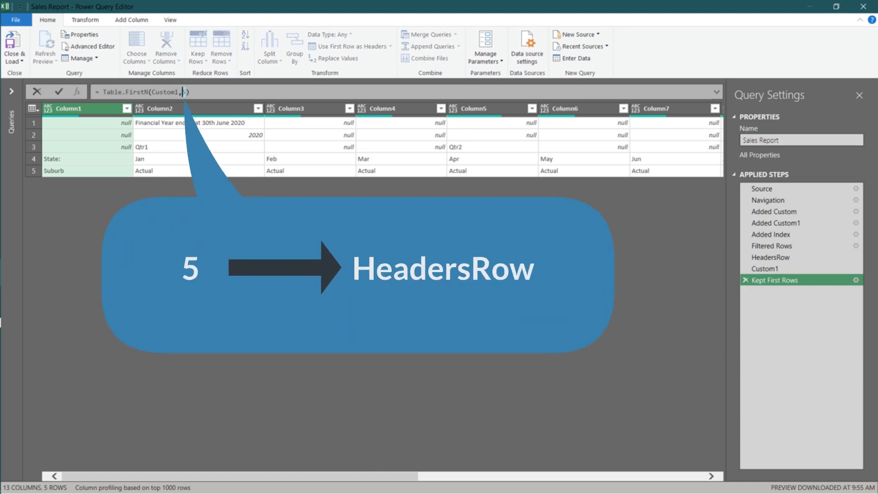
text(HeadersRow)
key(Return)
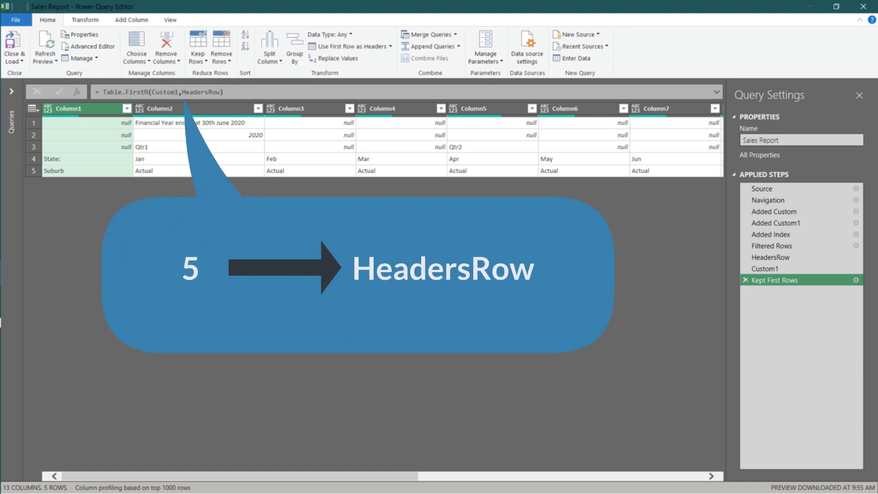
Transpose the table of kept header rows
click(85, 20)
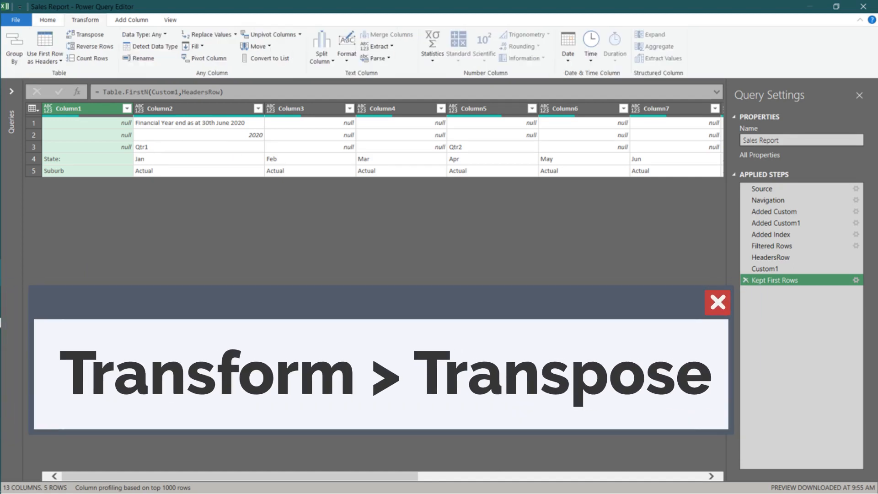
click(85, 34)
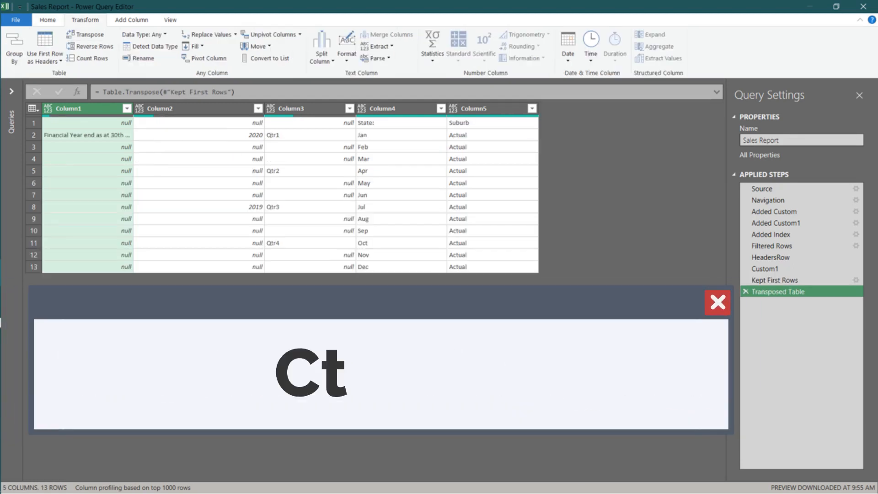
Set all columns to Text and replace the hard-coded type list with List.Transform(Table.ColumnNames(#"Transposed Table"), each {_, type text})
key(ctrl+a)
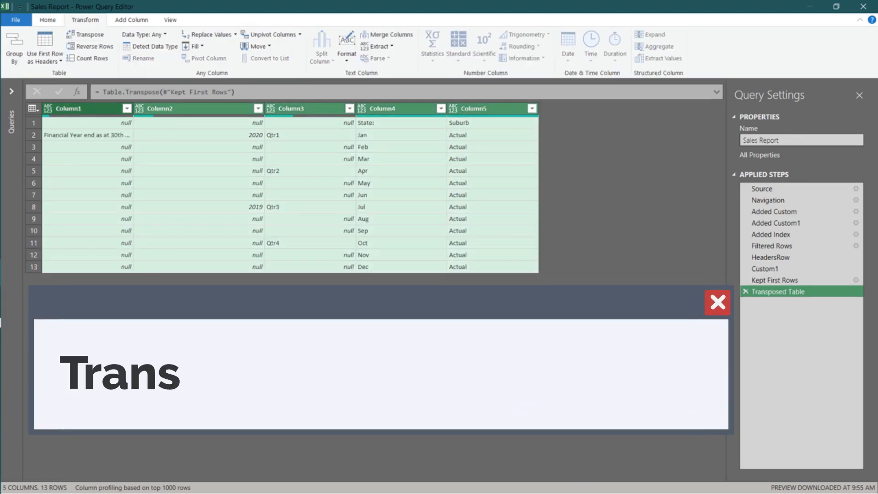
click(145, 35)
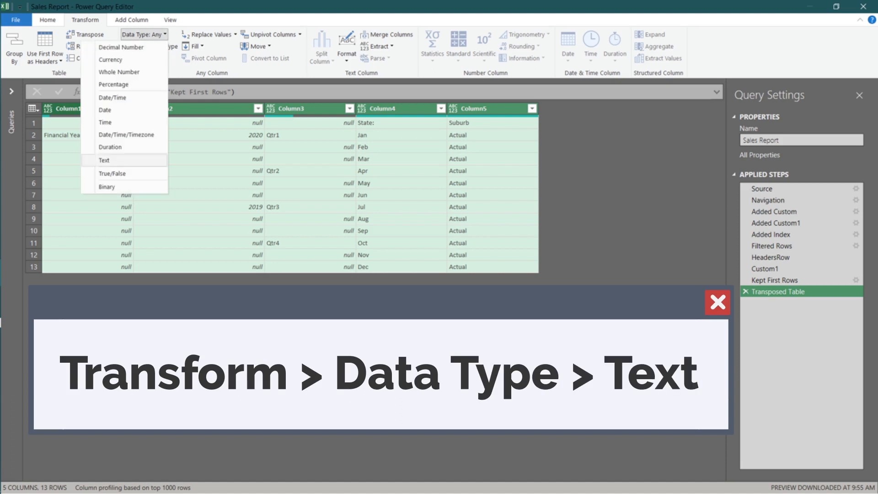
click(110, 160)
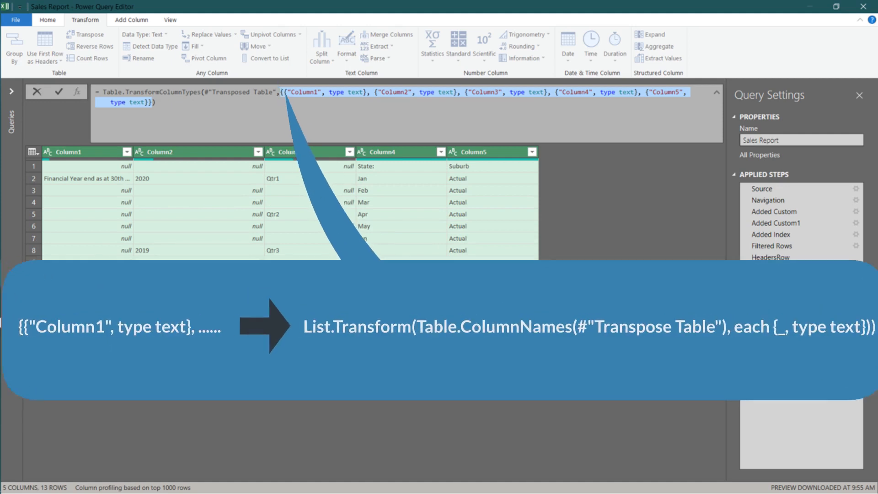
text(List.Transform(Table.ColumnNames(#"Transposed Table"), each {_, type text}))
key(Return)
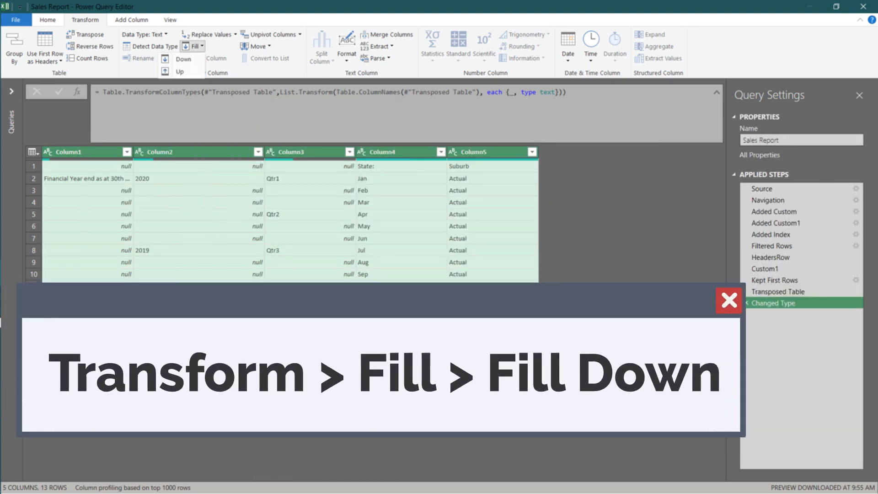
Fill down all columns and replace the fixed column list in the formula with Table.ColumnNames(#"Changed Type")
click(194, 46)
click(183, 59)
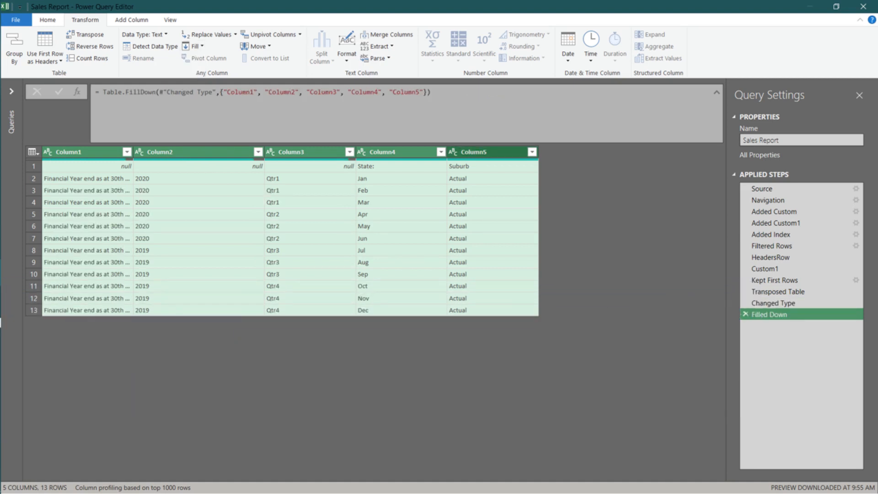
drag(221, 92, 427, 92)
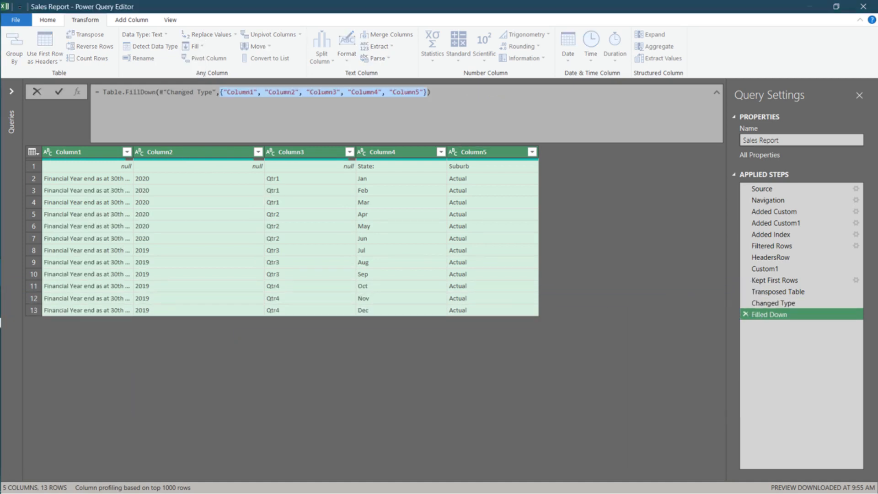
text(Table.ColumnNames(#"Changed Type"))
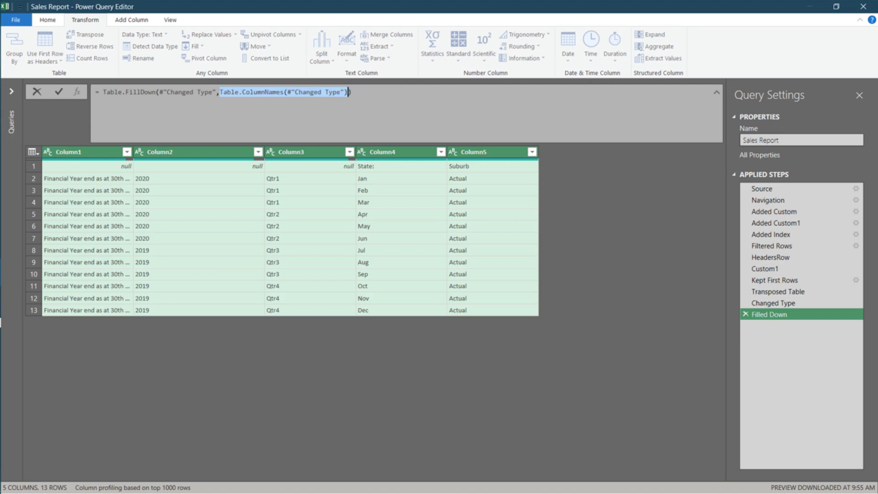
key(Return)
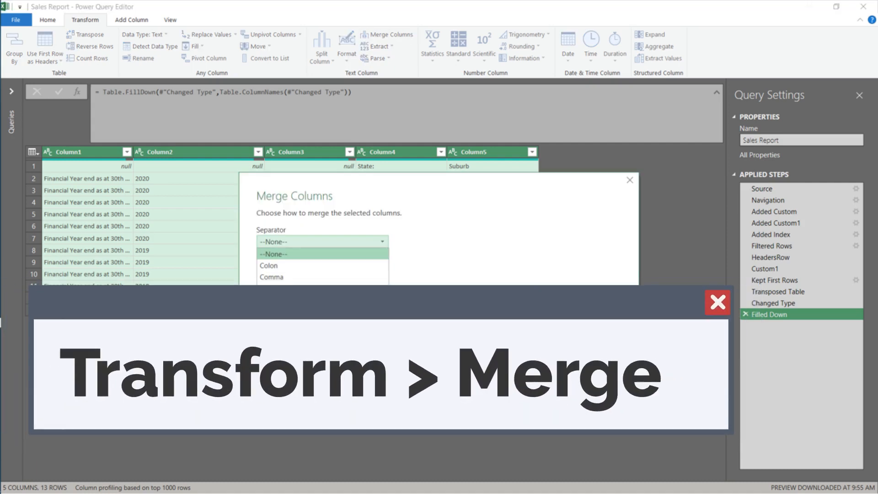
Try merging all five columns with a semicolon separator, and delete that applied step
click(275, 300)
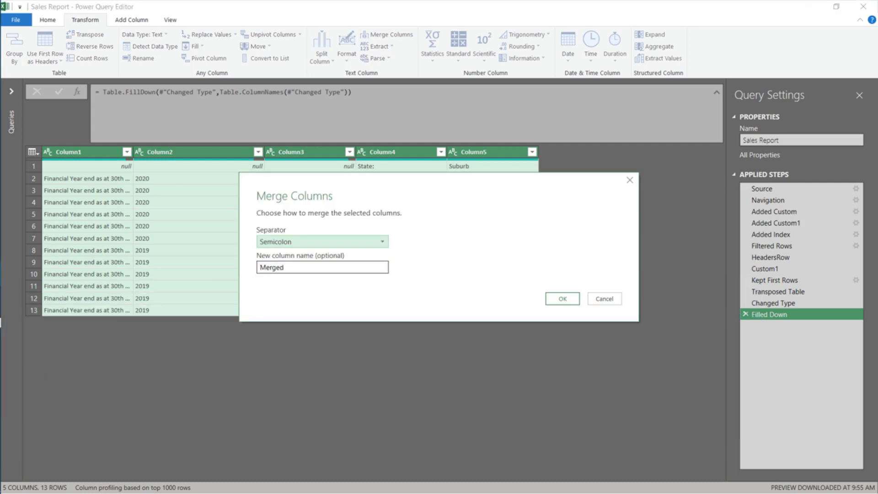
click(562, 299)
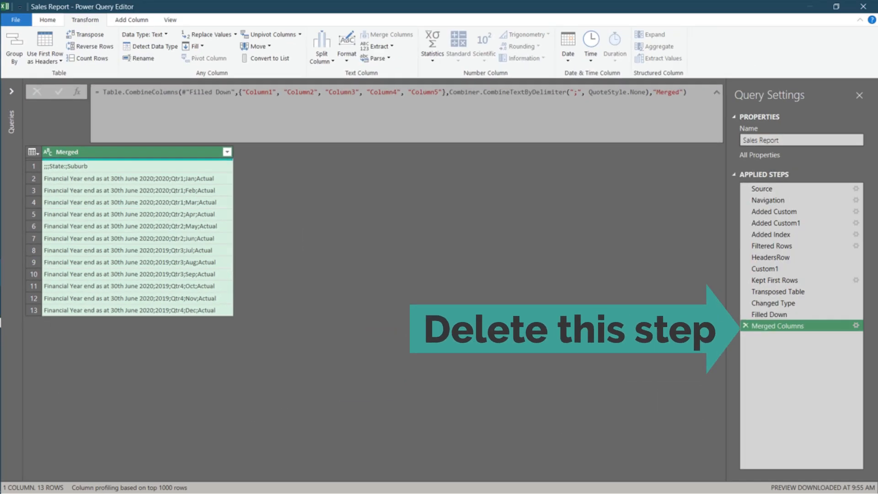
click(746, 326)
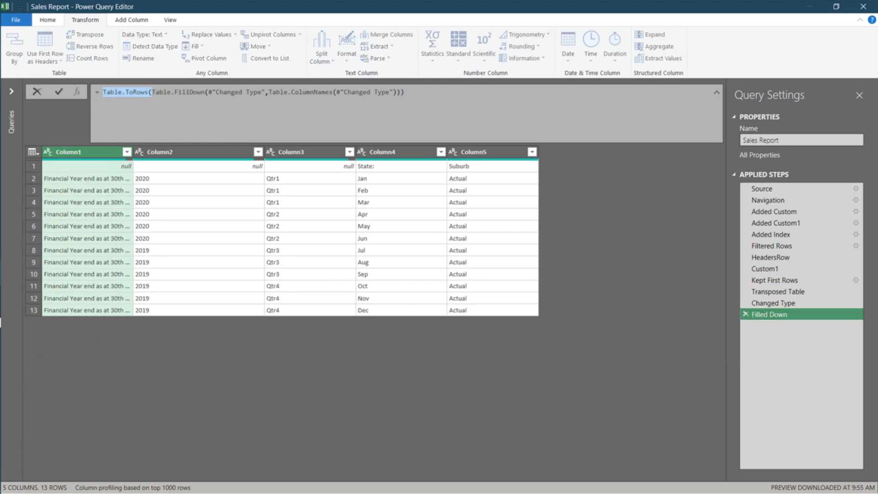
Wrap the Filled Down formula in Table.ToRows and List.Transform with each Text.Combine(_,"|"), checking individual list items
key(Return)
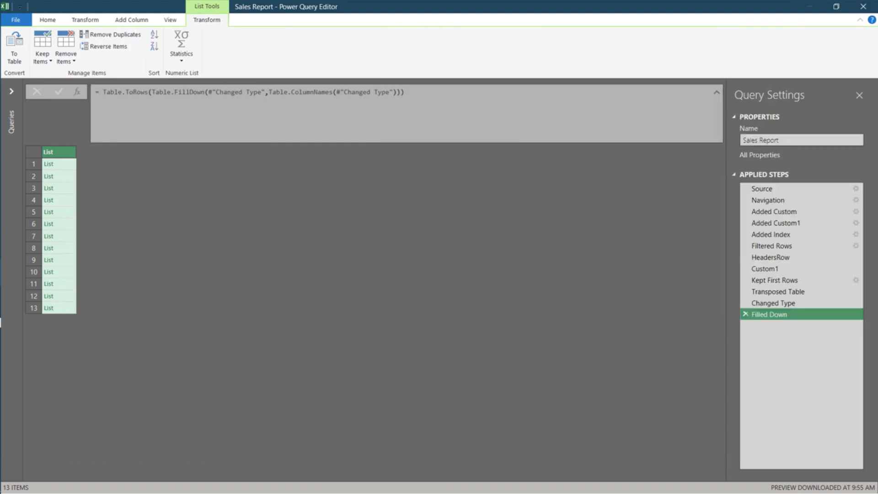
click(64, 200)
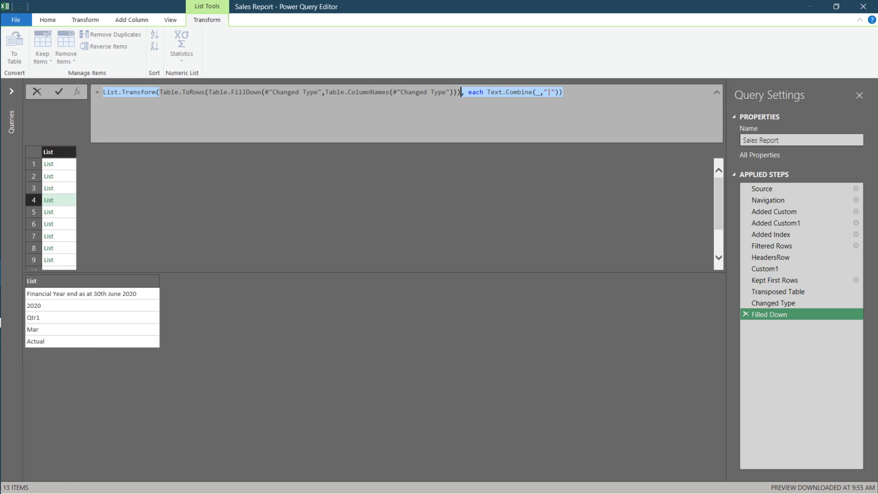
key(Return)
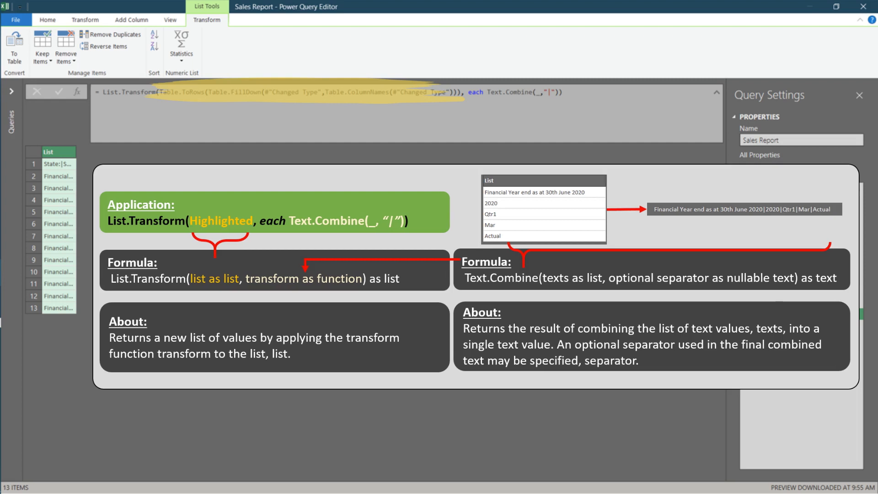
click(58, 164)
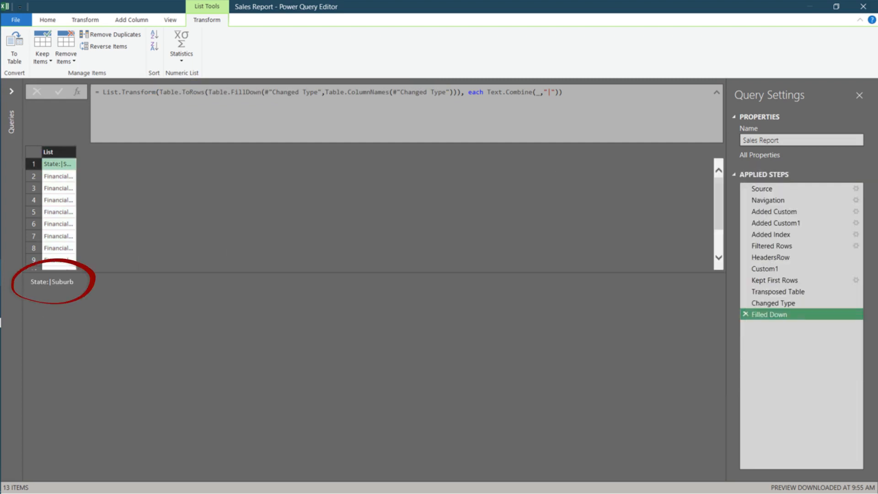
click(59, 201)
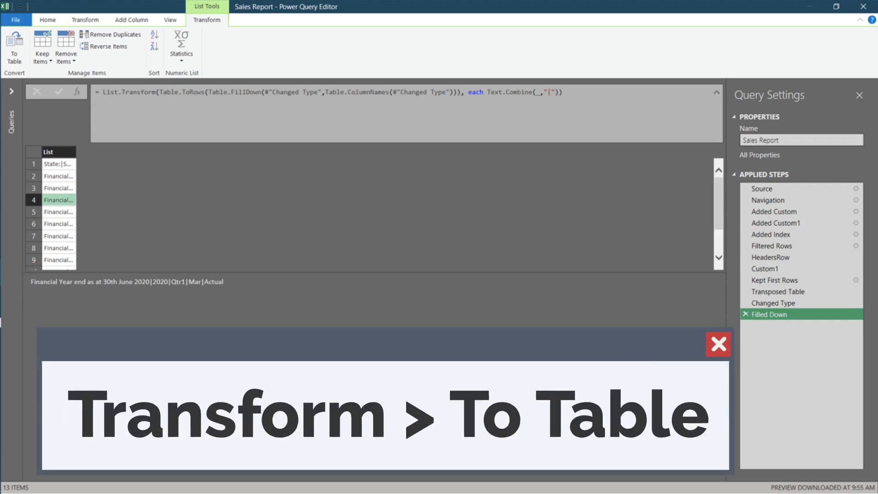
Convert the list of combined headers to a table with no delimiter and transpose it into a single row
click(14, 51)
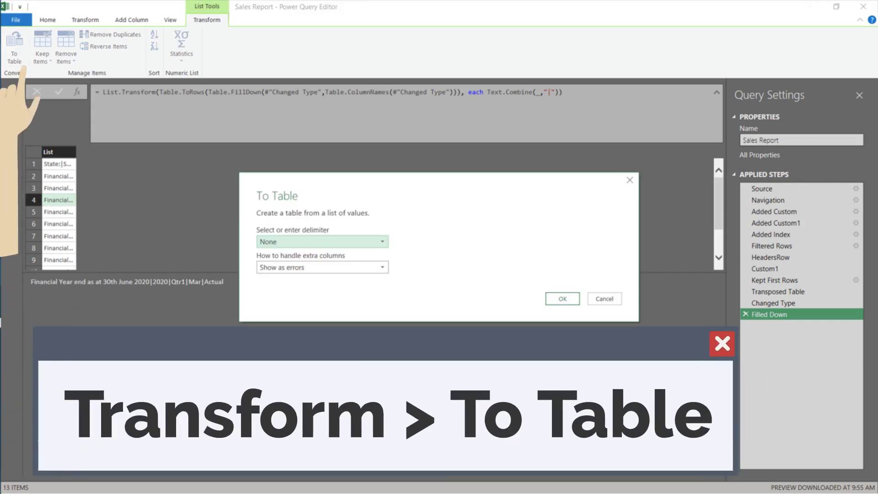
click(563, 299)
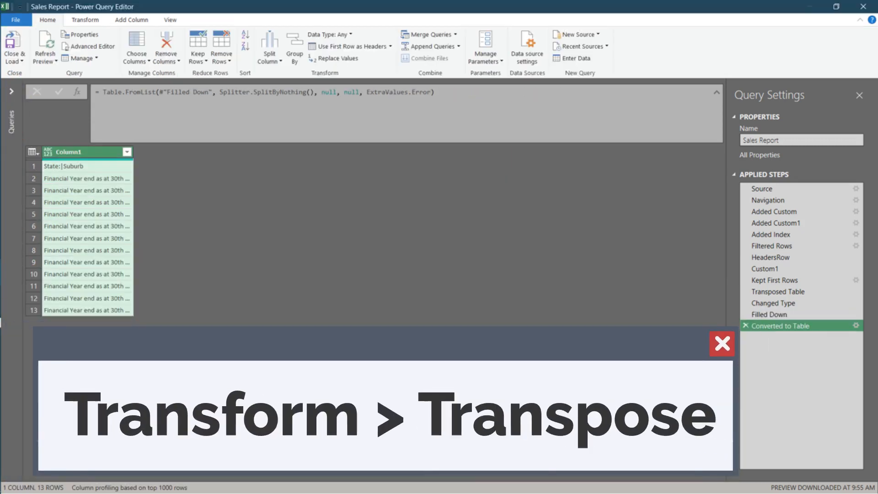
click(85, 20)
click(86, 35)
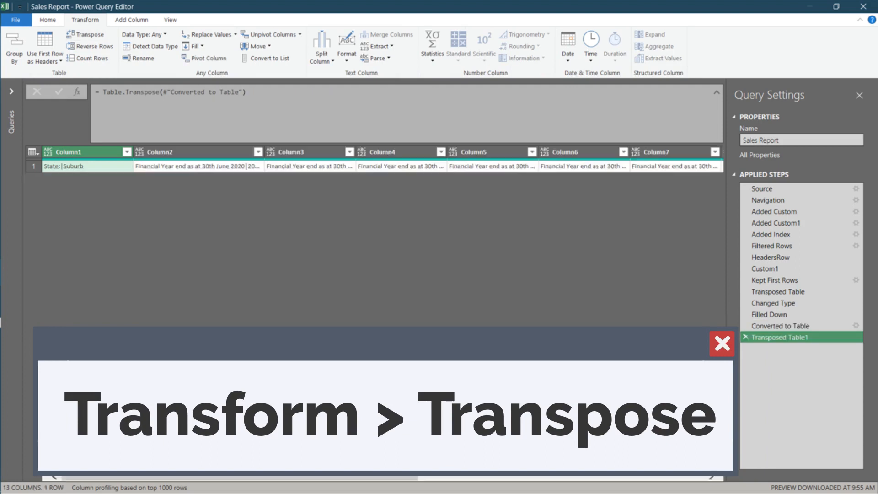
Rename the second transpose step as Header
double_click(747, 337)
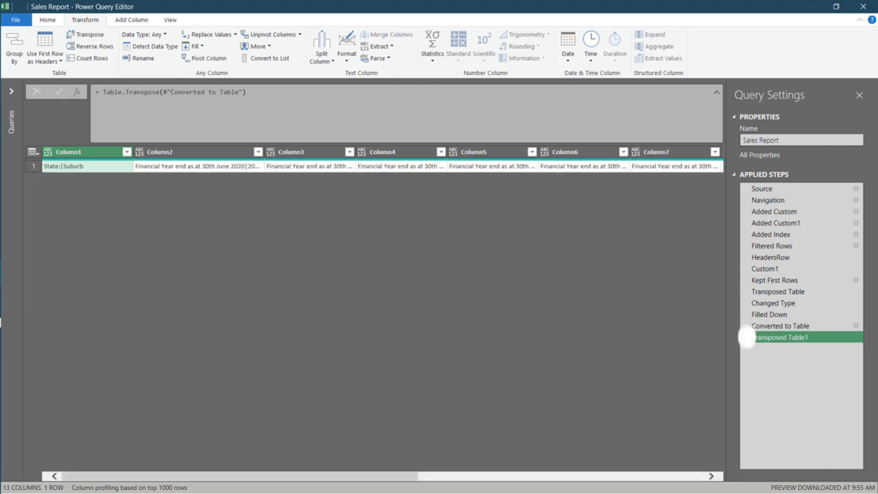
text(Header)
key(Return)
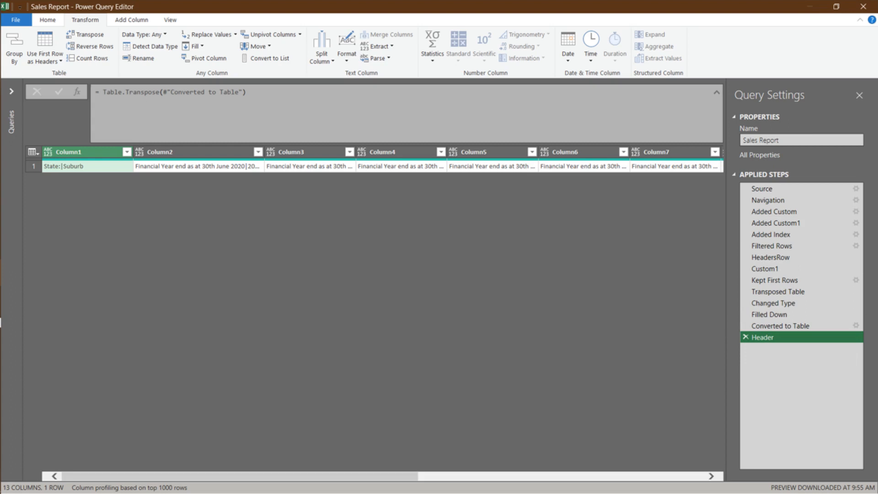
Add a custom step after Header and set its formula to #"Sales Report_Sheet"
click(77, 91)
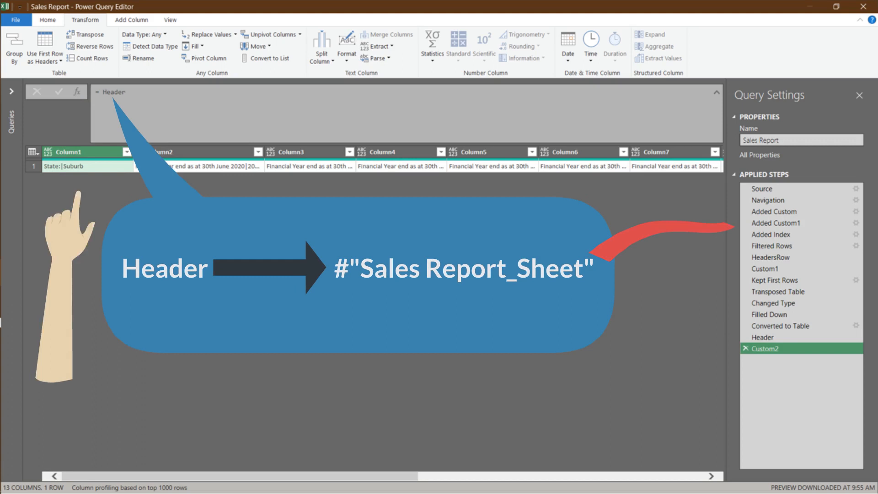
double_click(114, 92)
text(#"Sales Report_Sheet")
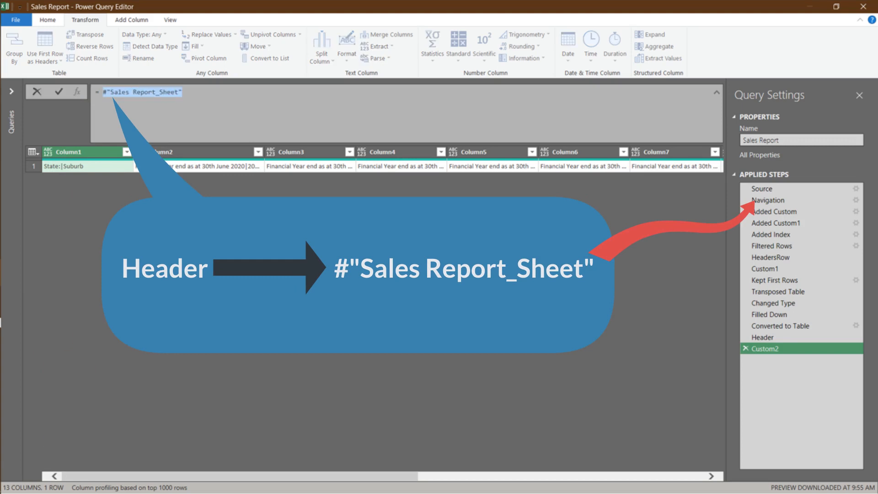
key(Return)
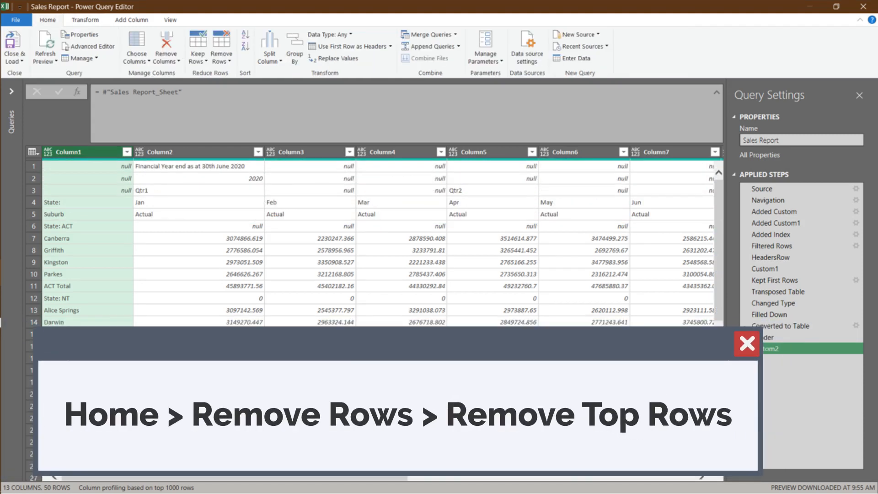
Remove the top 5 rows from the restored sales table
click(222, 47)
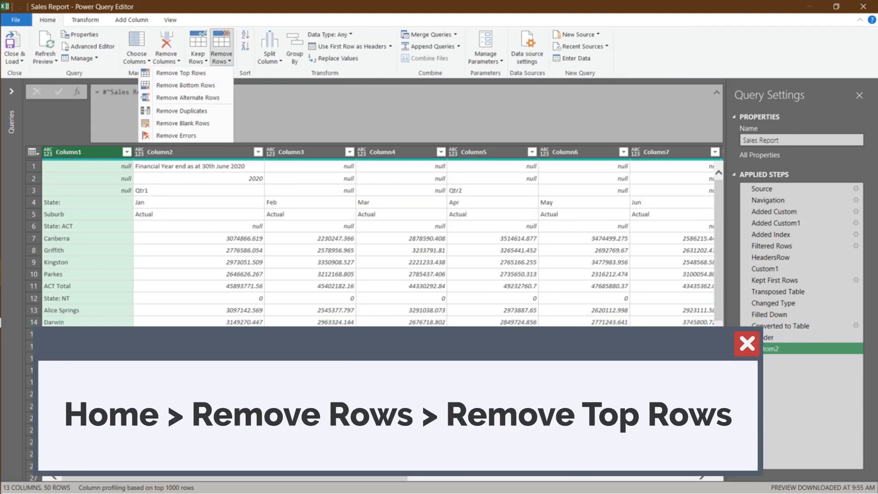
click(181, 73)
text(5)
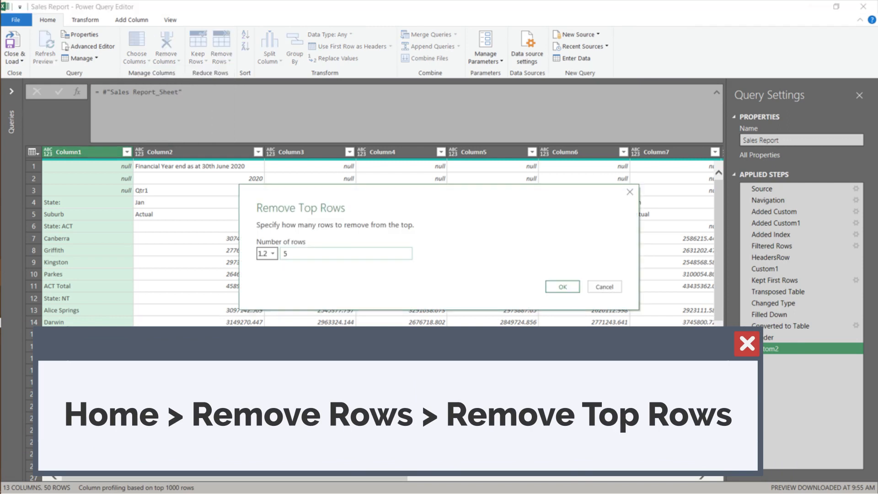
key(Return)
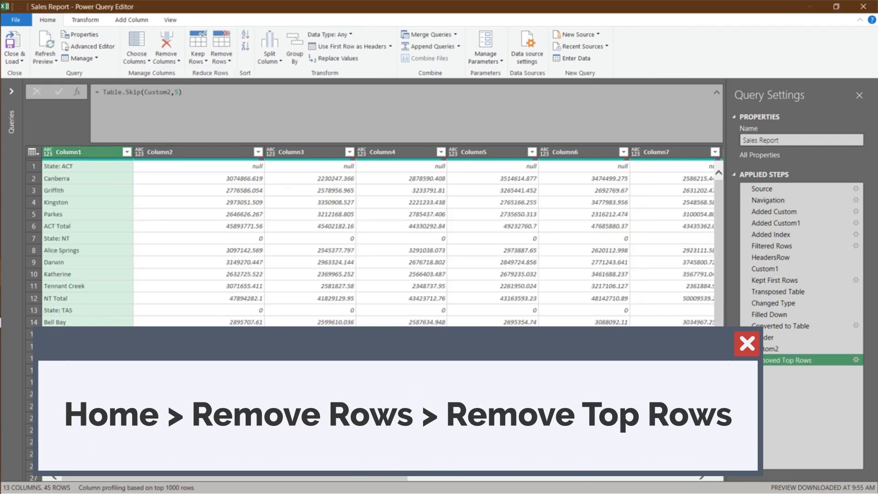
Replace the fixed row count in the Table.Skip formula with HeadersRow and rename the step as Body
double_click(176, 93)
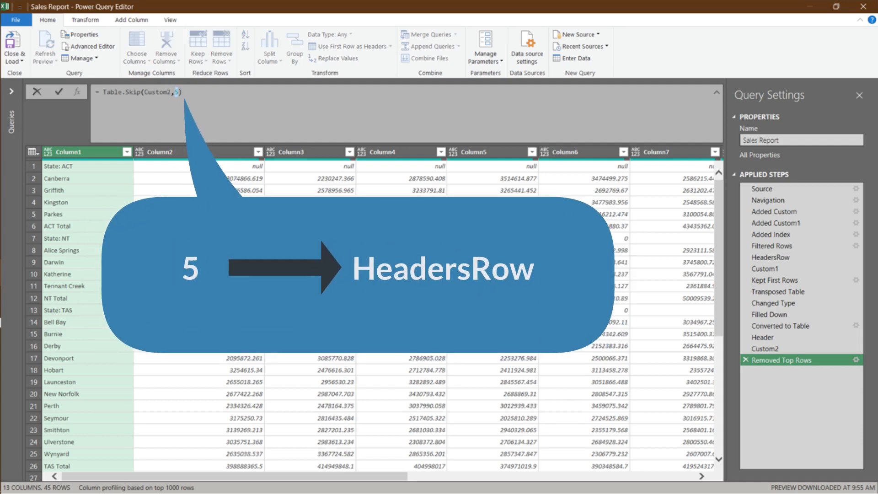
text(HeadersRow)
key(Return)
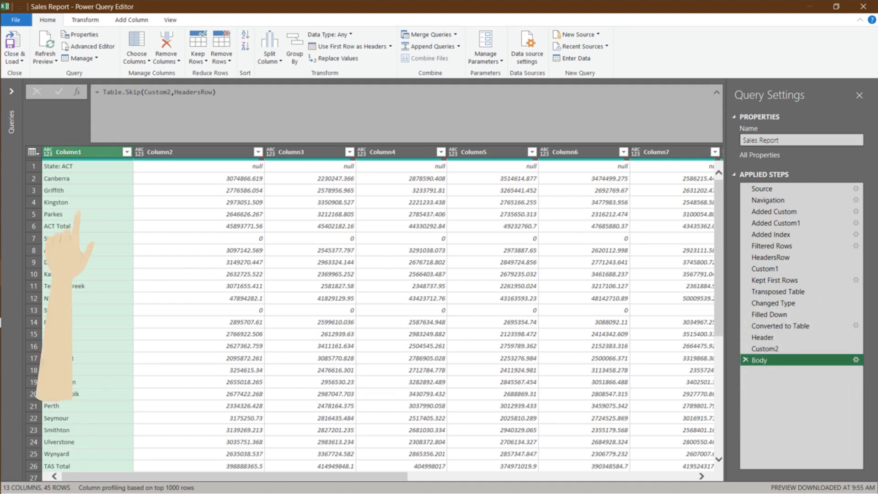
Add a custom step with the formula Table.Combine({Header,Body}) and promote its first row to headers
click(77, 92)
double_click(104, 92)
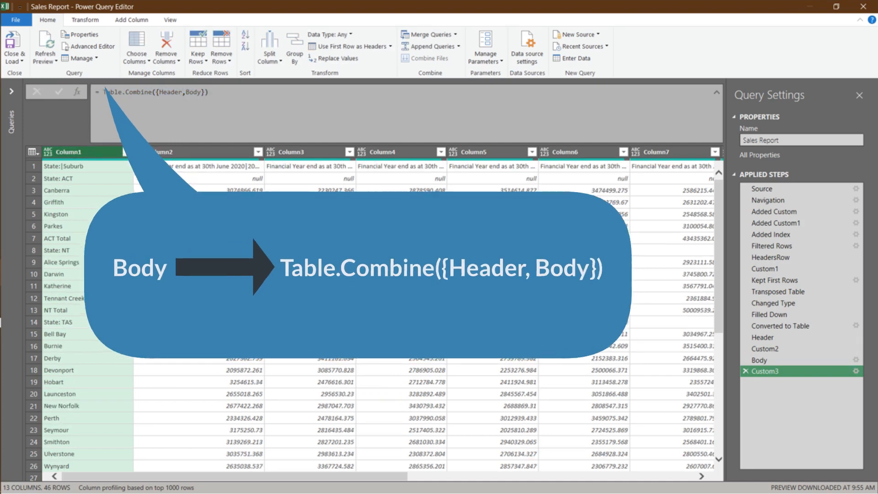
key(Return)
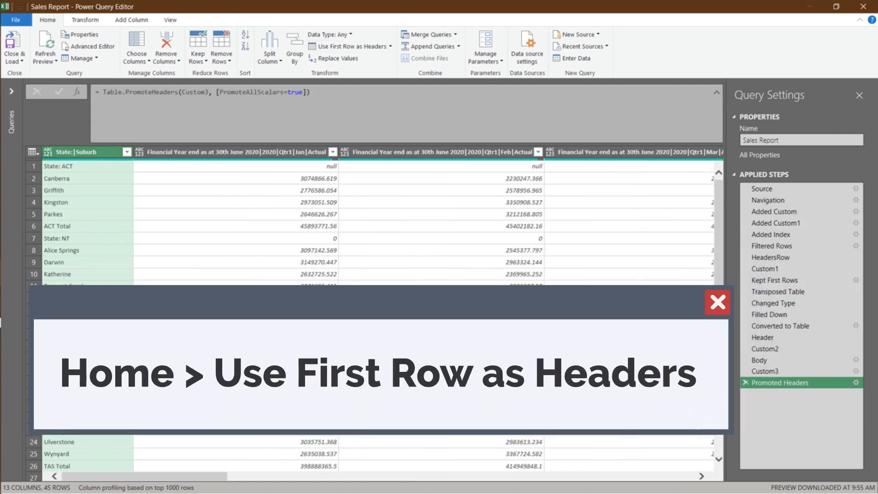
Split the State:|Suburb column by the Colon delimiter at each occurrence
click(269, 49)
click(215, 73)
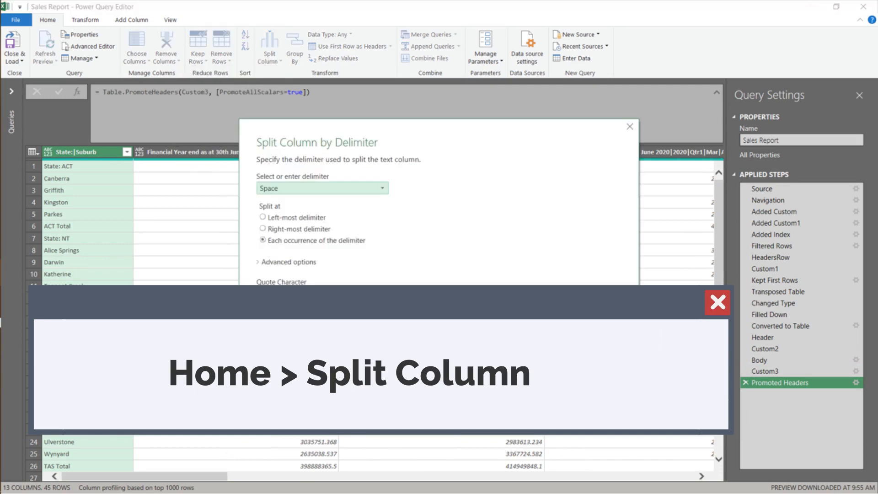
click(382, 188)
click(358, 200)
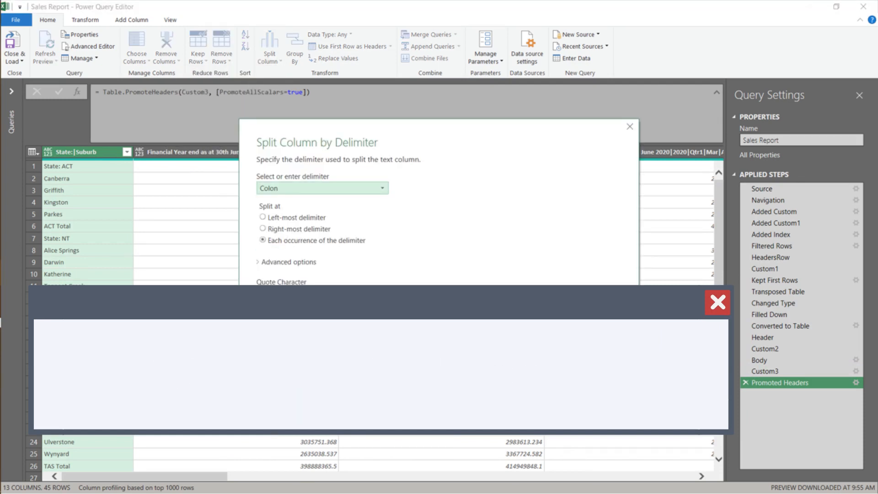
click(550, 352)
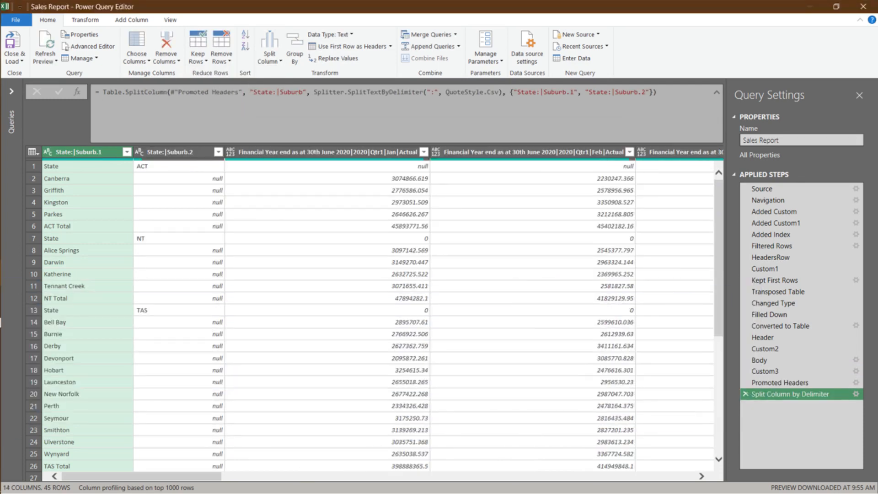
Replace the two generated column names in the Table.SplitColumn formula with "Suburb" and "State"
drag(514, 93, 650, 93)
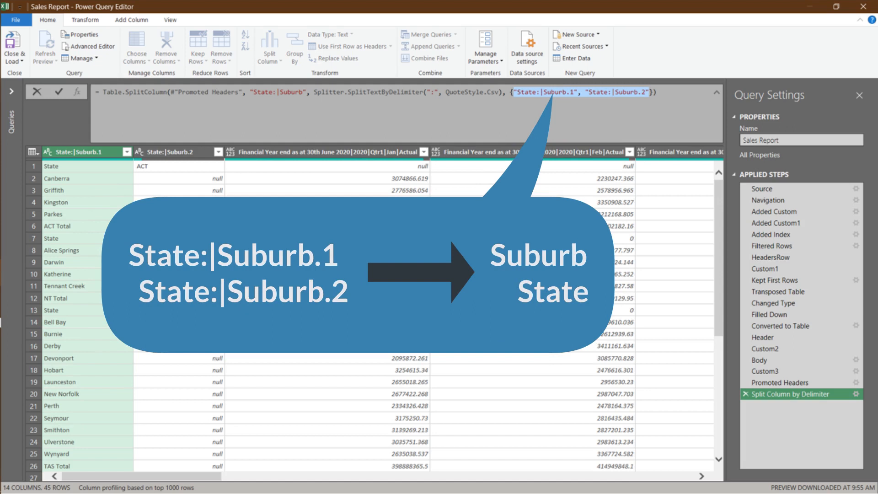
text("Suburb", "State")
key(Return)
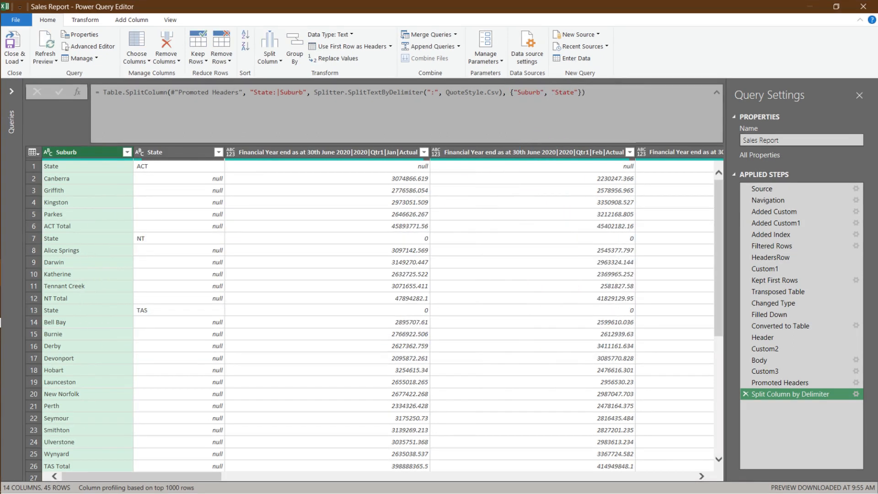
Fill down the State column so every row carries its state
click(85, 20)
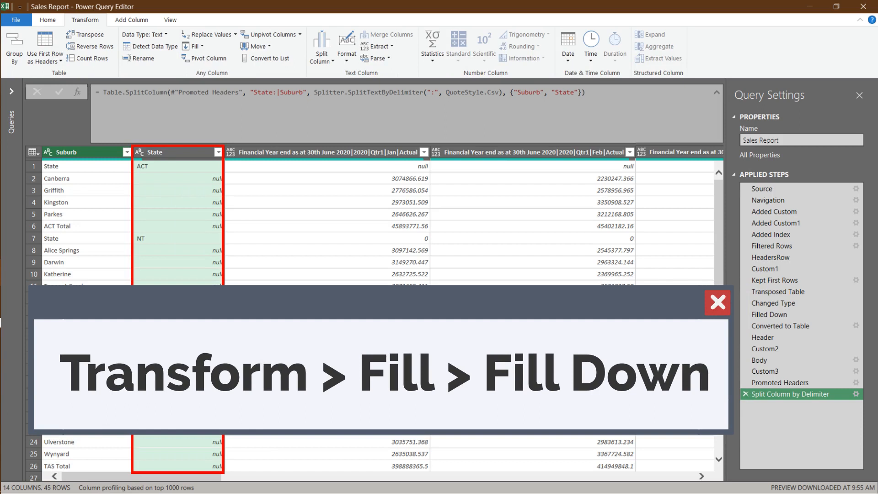
click(193, 47)
click(184, 59)
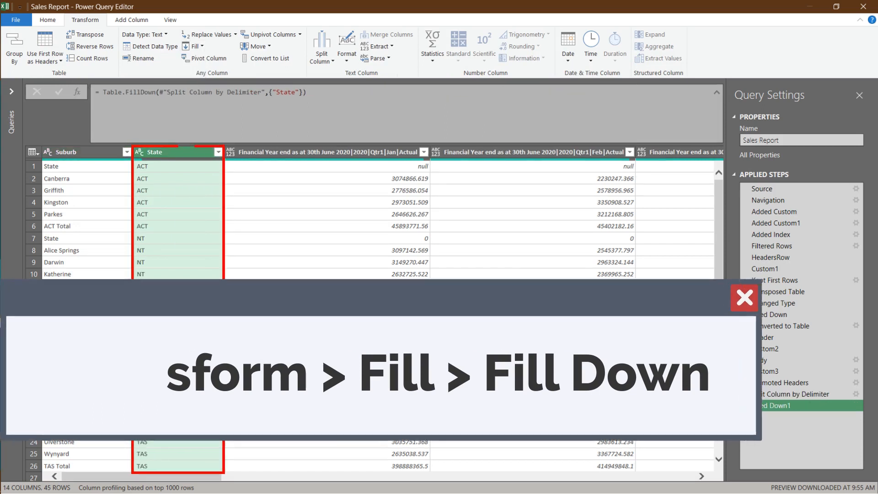
Unpivot all columns other than Suburb and State
ctrl+click(66, 153)
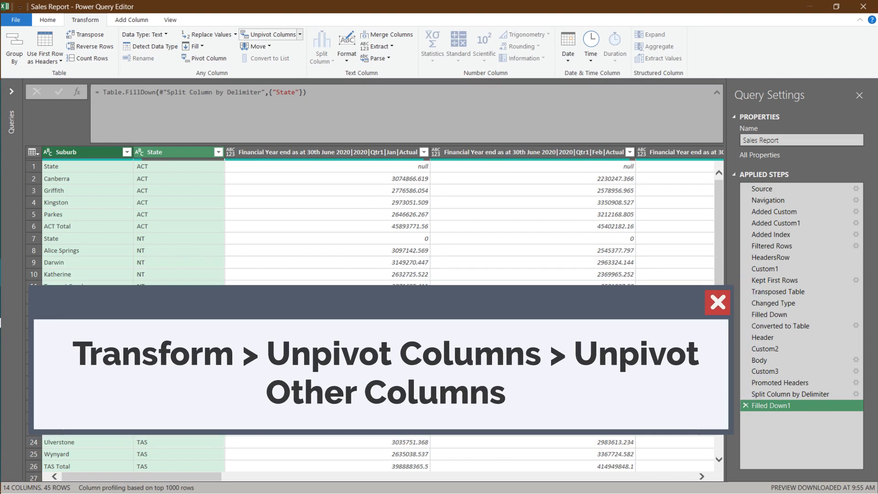
click(300, 35)
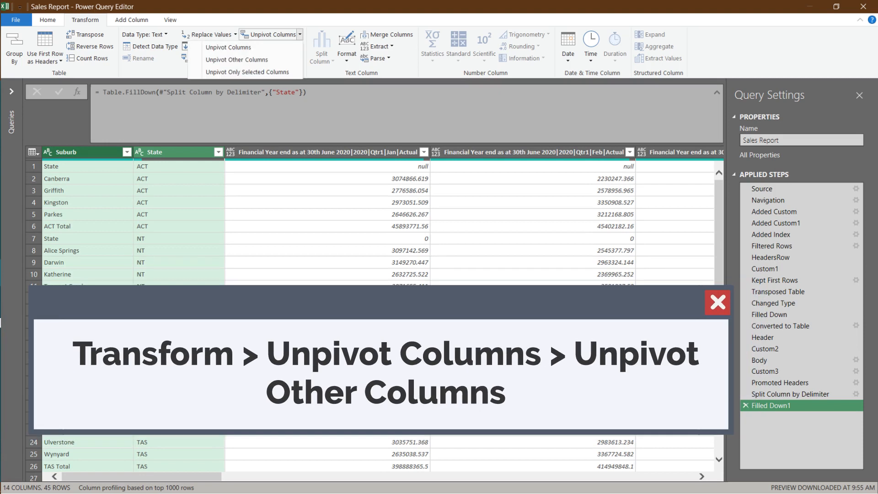
click(237, 60)
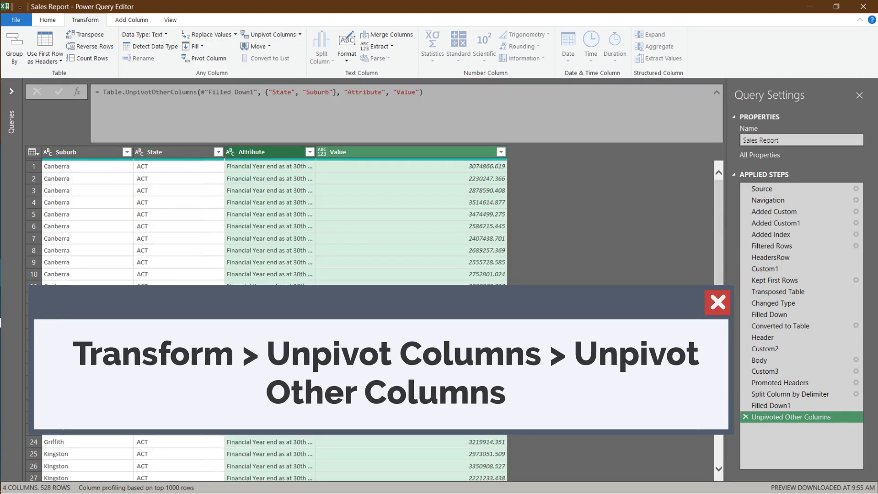
Widen the Attribute column to show its full text and split it by the custom delimiter |
click(263, 152)
double_click(316, 152)
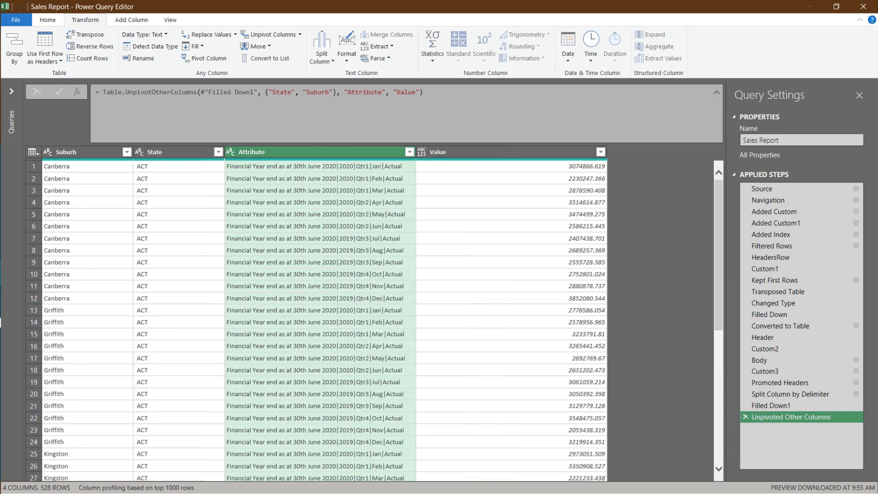
click(322, 53)
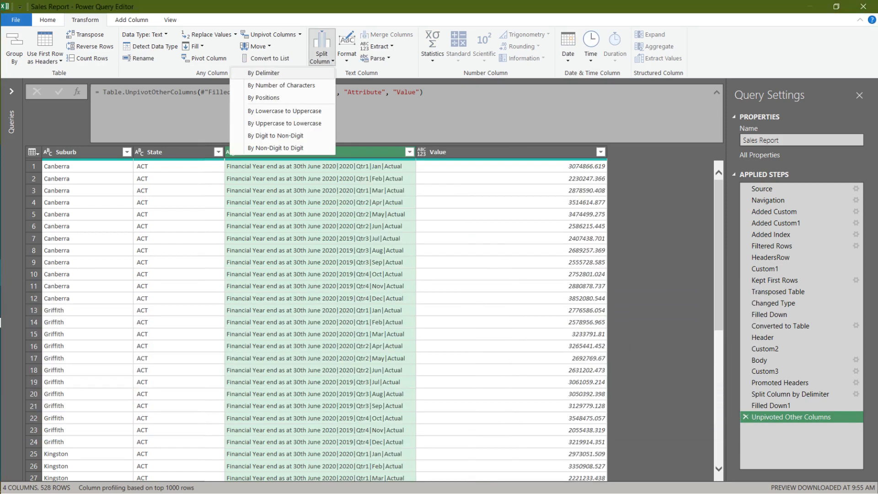
click(256, 74)
click(323, 188)
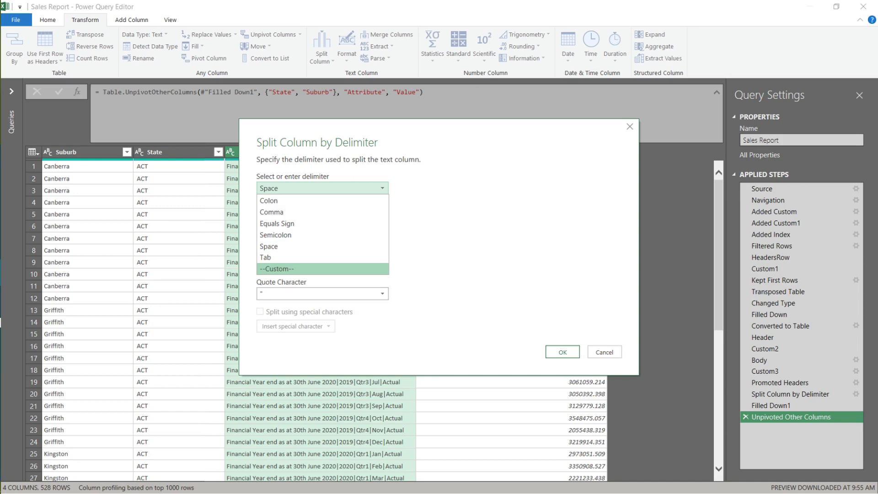
click(277, 269)
click(323, 203)
text(|)
key(Return)
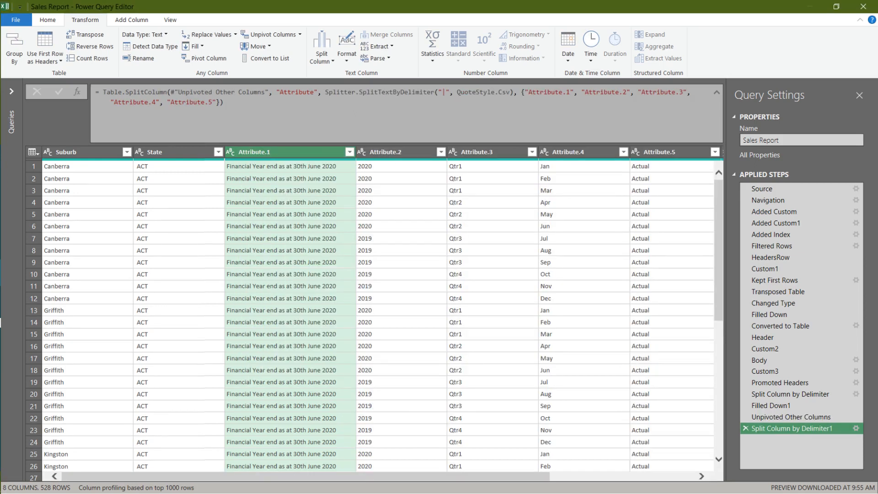
Remove the hard-coded Attribute column name list from the Table.SplitColumn formula and load the query to the workbook
drag(514, 93, 219, 102)
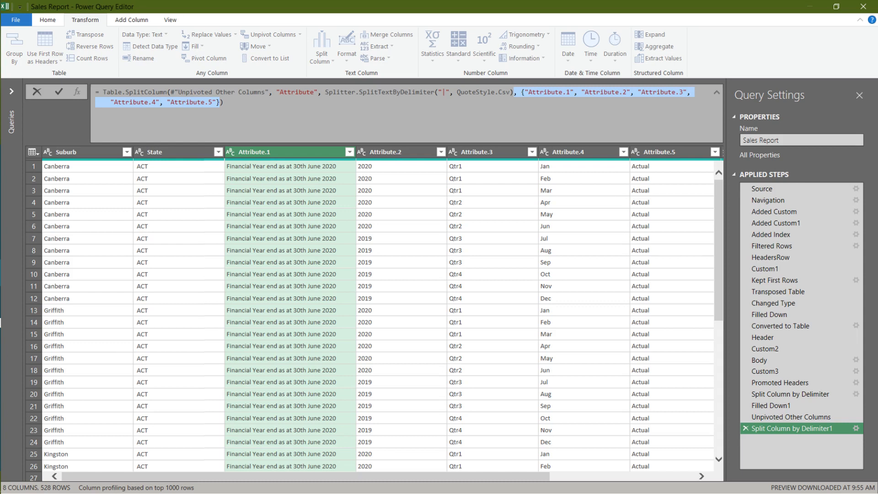
key(Delete)
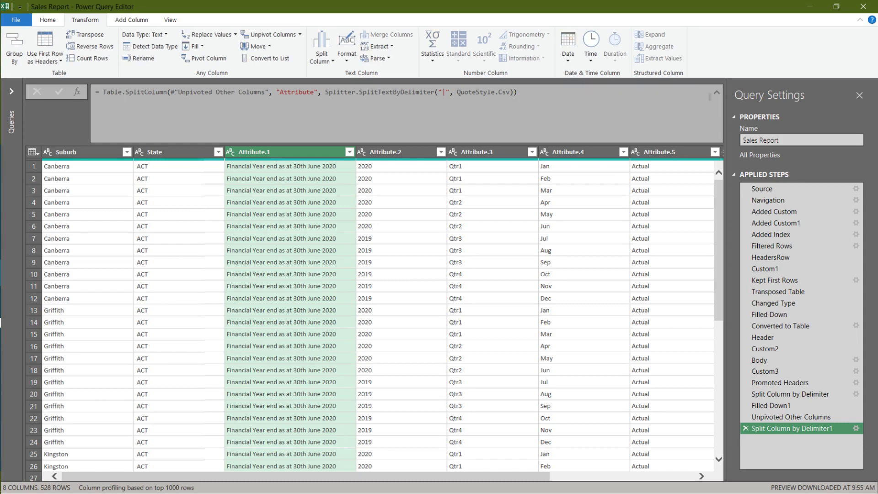
click(48, 21)
click(13, 41)
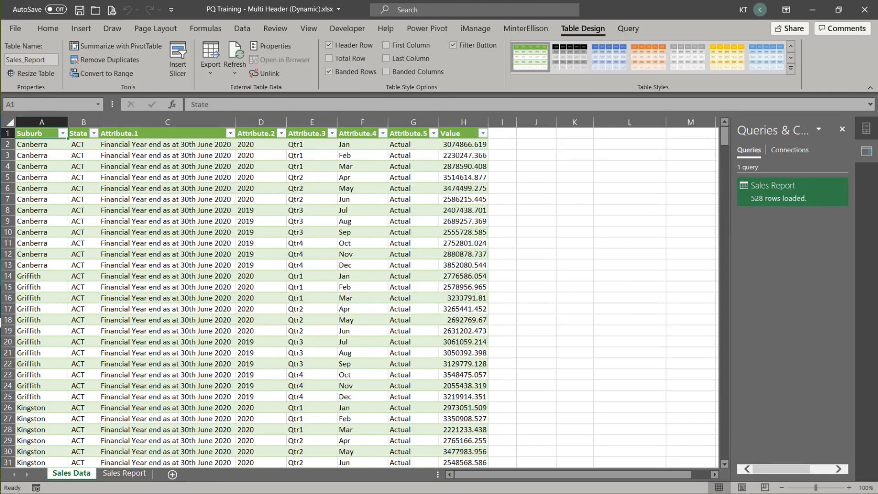
Add a new worksheet to the workbook and name it Naming
click(173, 475)
double_click(113, 473)
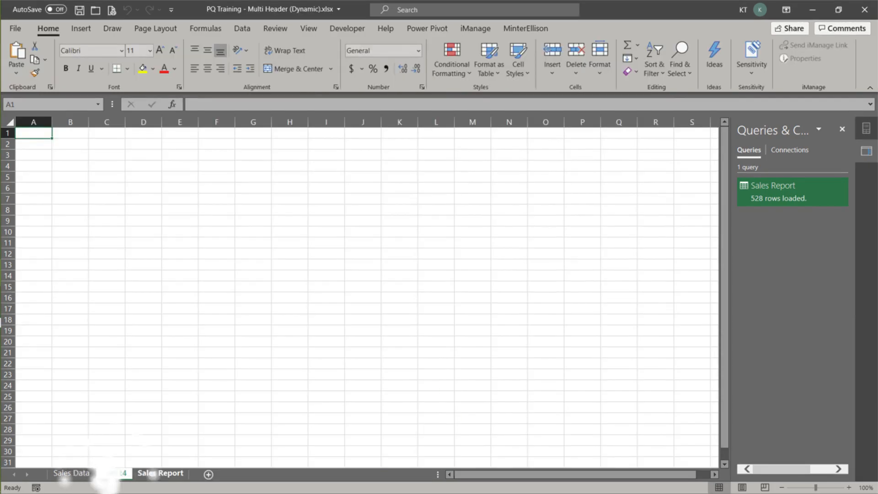
text(Naming)
key(Return)
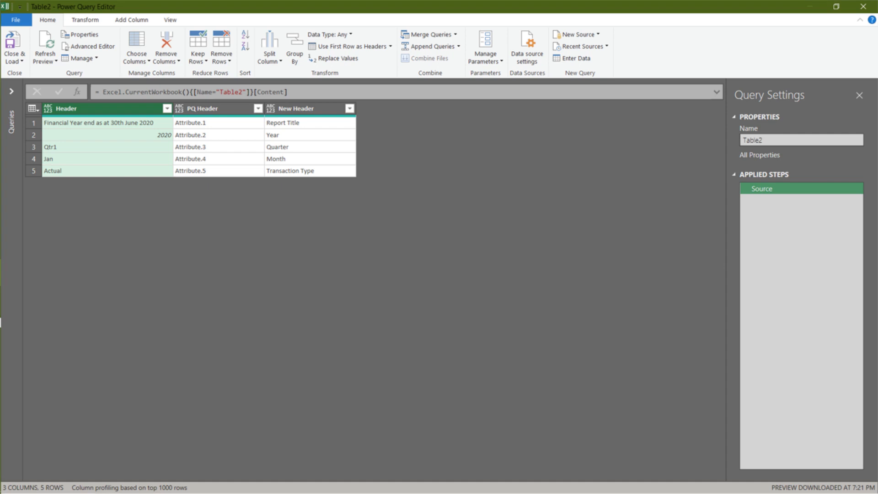
Rename the Table2 query as Rename and keep only its PQ Header and New Header columns
double_click(800, 140)
text(Rename)
click(203, 109)
ctrl+click(297, 109)
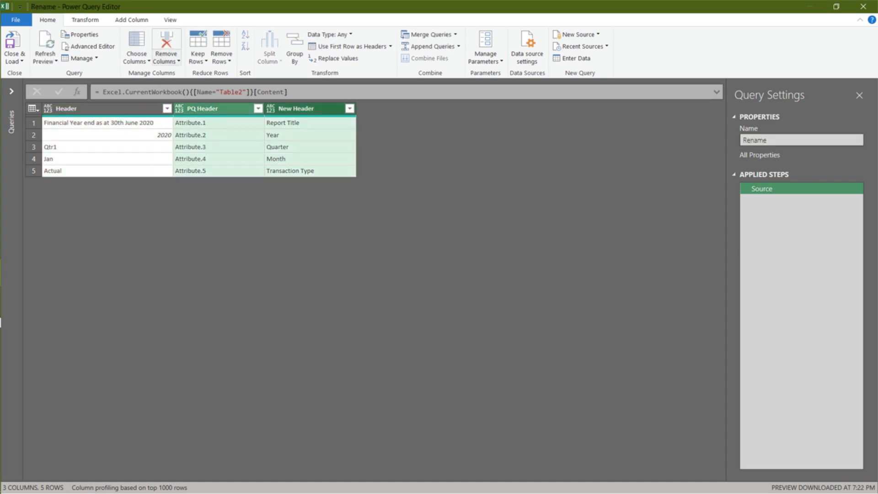
click(167, 58)
click(136, 85)
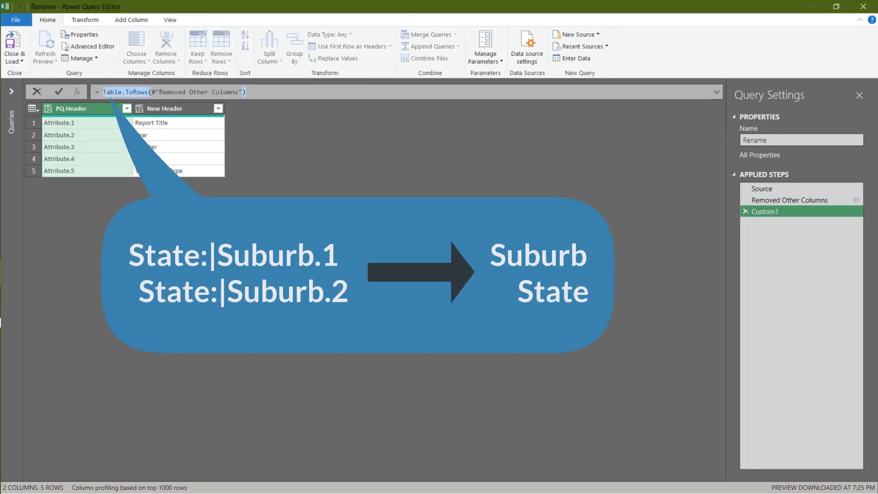
Apply the custom step formula Table.ToRows(#"Removed Other Columns") and preview the second resulting list
key(Return)
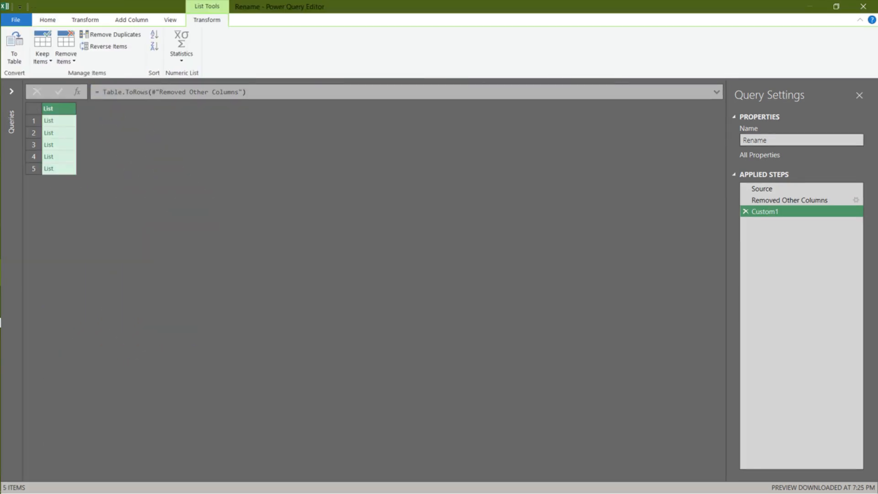
click(66, 133)
In the Sales Report query, replace the hard-coded name pair in the Table.RenameColumns formula with Rename
click(12, 92)
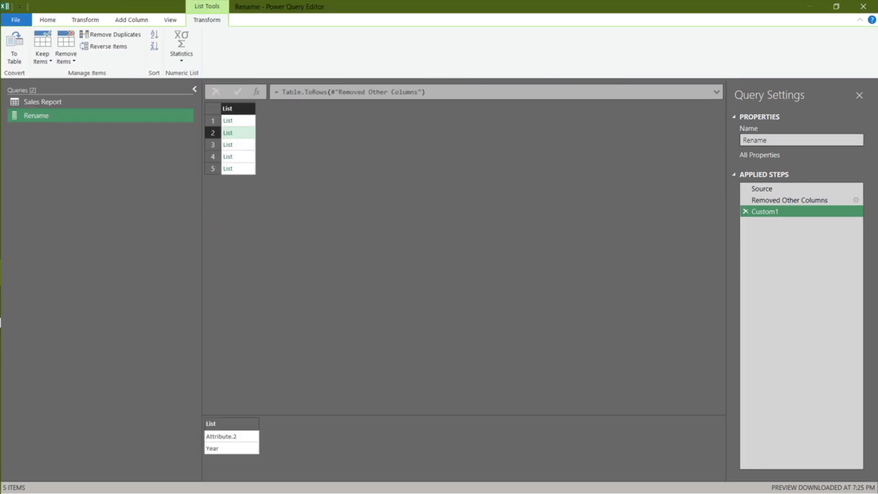
click(43, 102)
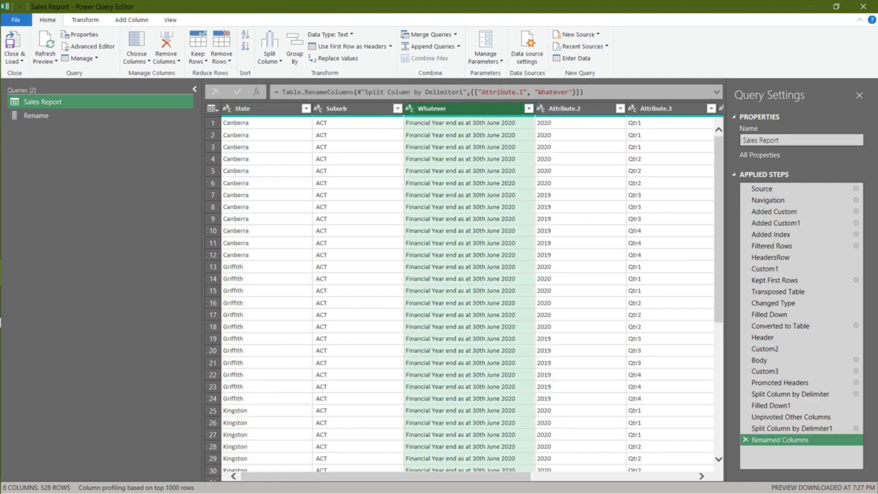
drag(471, 93, 580, 92)
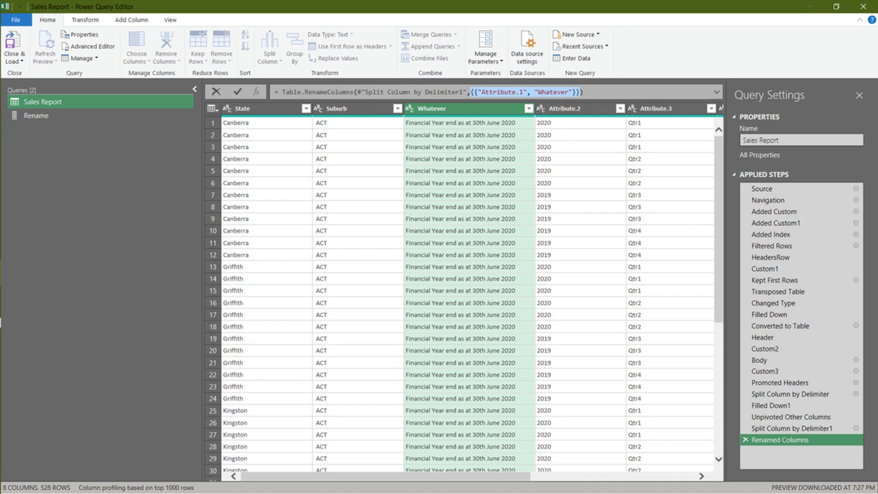
text(Rename)
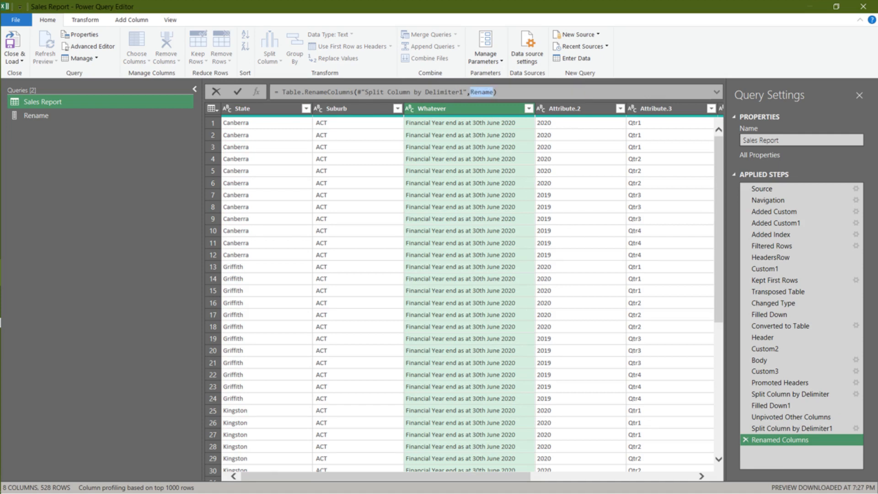
key(Return)
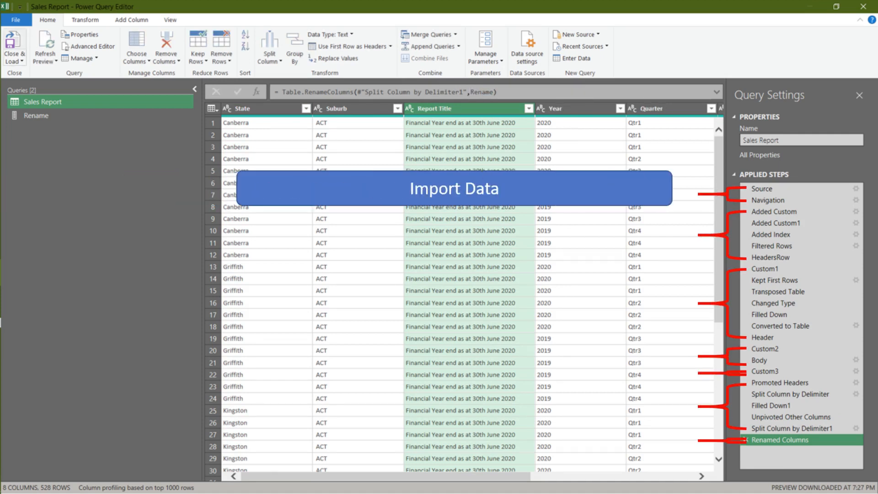